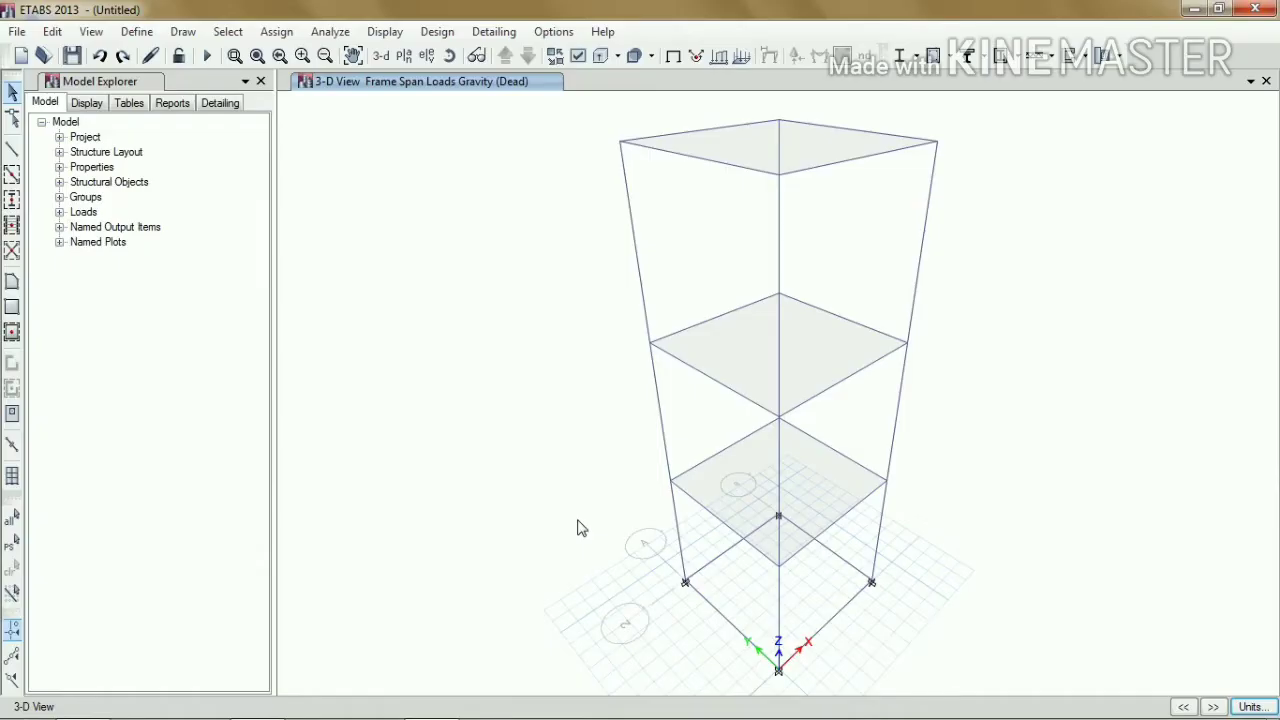
Orbit and zoom toward the base, then window-select the base joint and its three members.
middle_drag(672, 478, 694, 420)
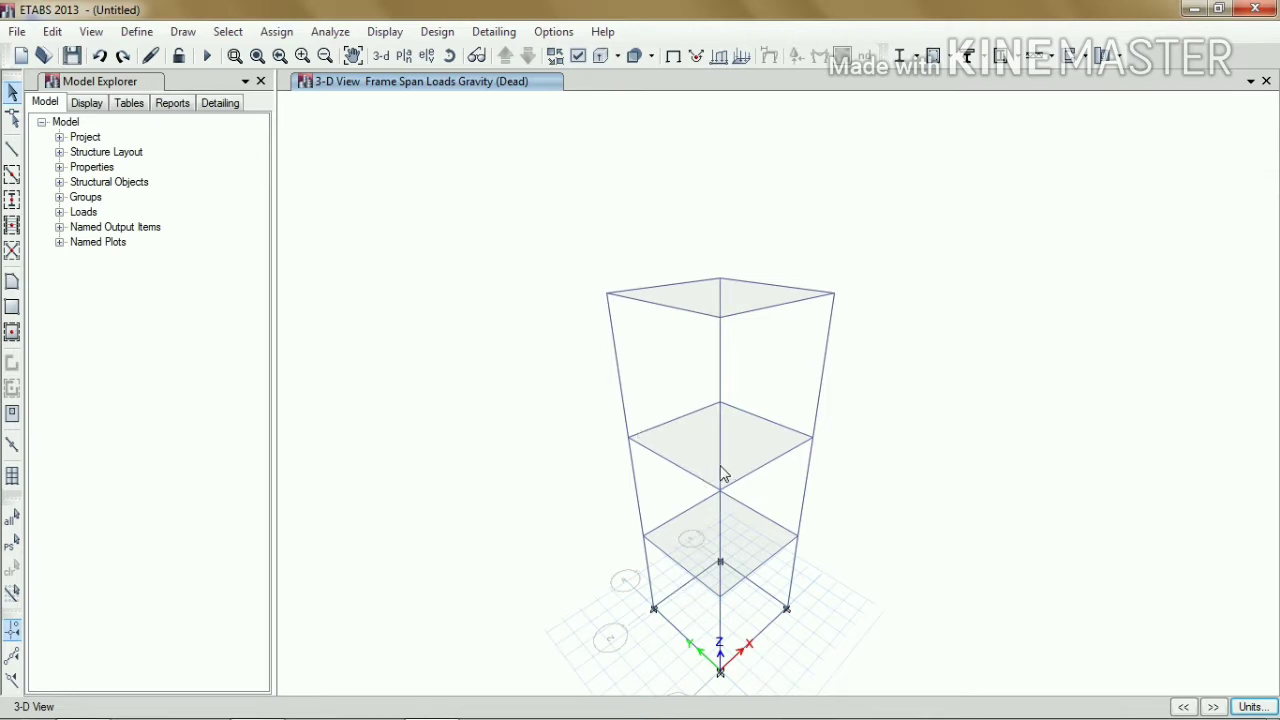
scroll(735, 692, up, 3)
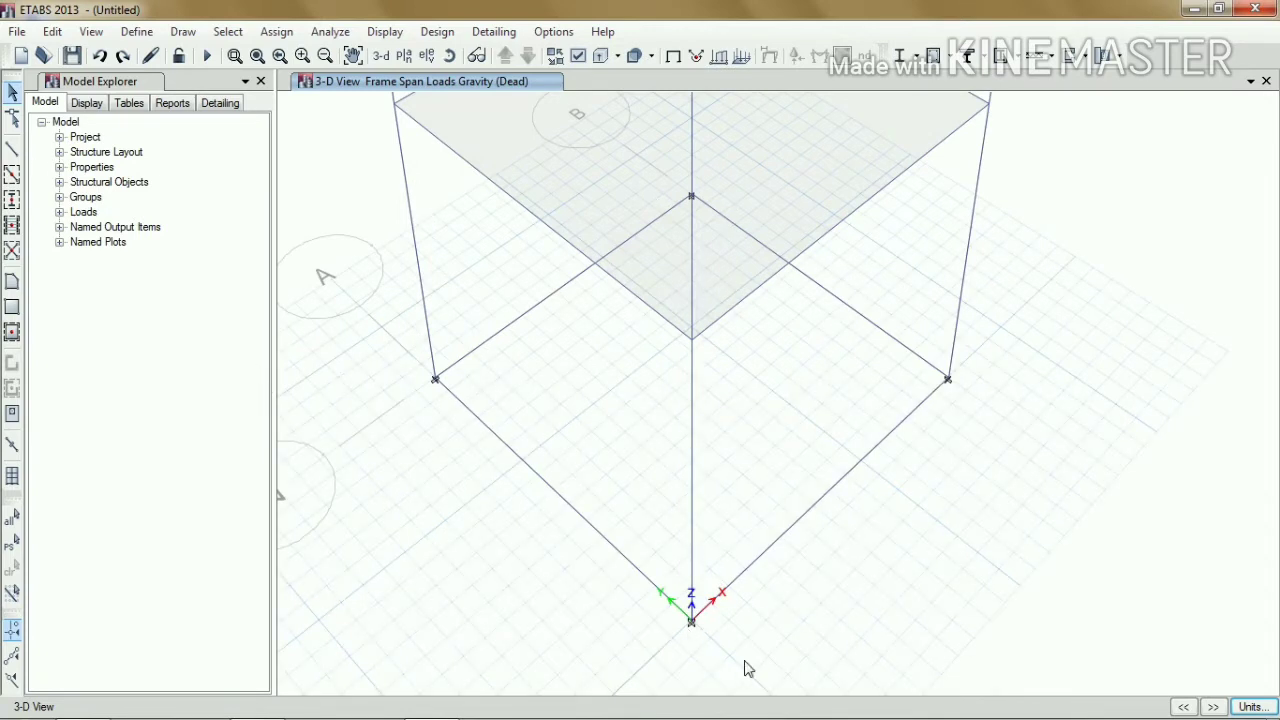
drag(745, 668, 664, 602)
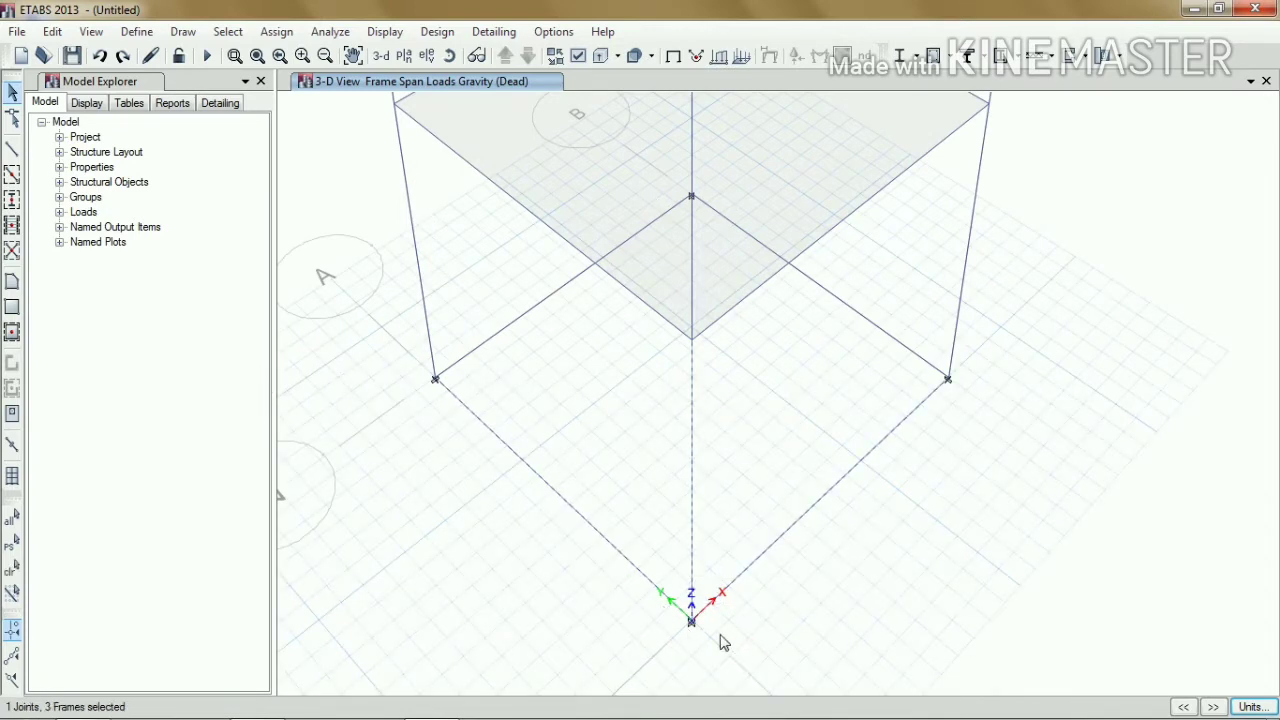
Clear the accidental upper-storey selection and reselect only the base joint.
key(ctrl+q)
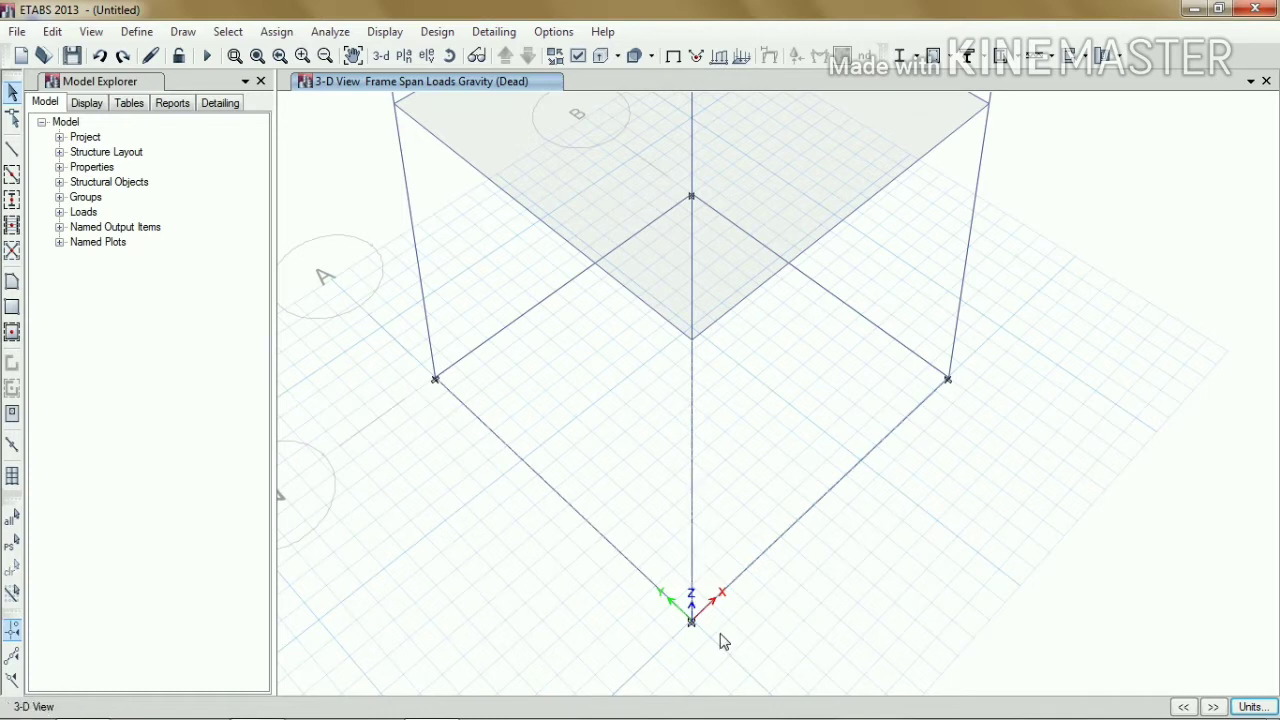
click(295, 37)
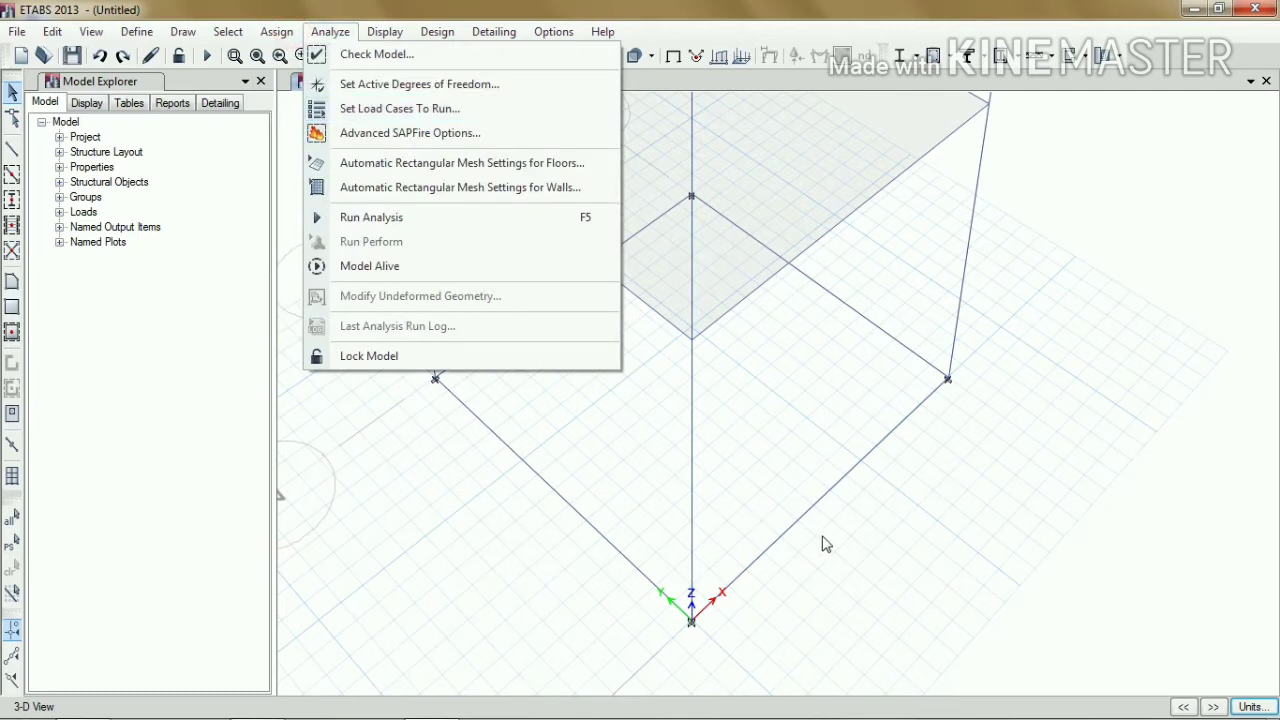
click(771, 468)
key(ctrl+q)
drag(755, 670, 646, 601)
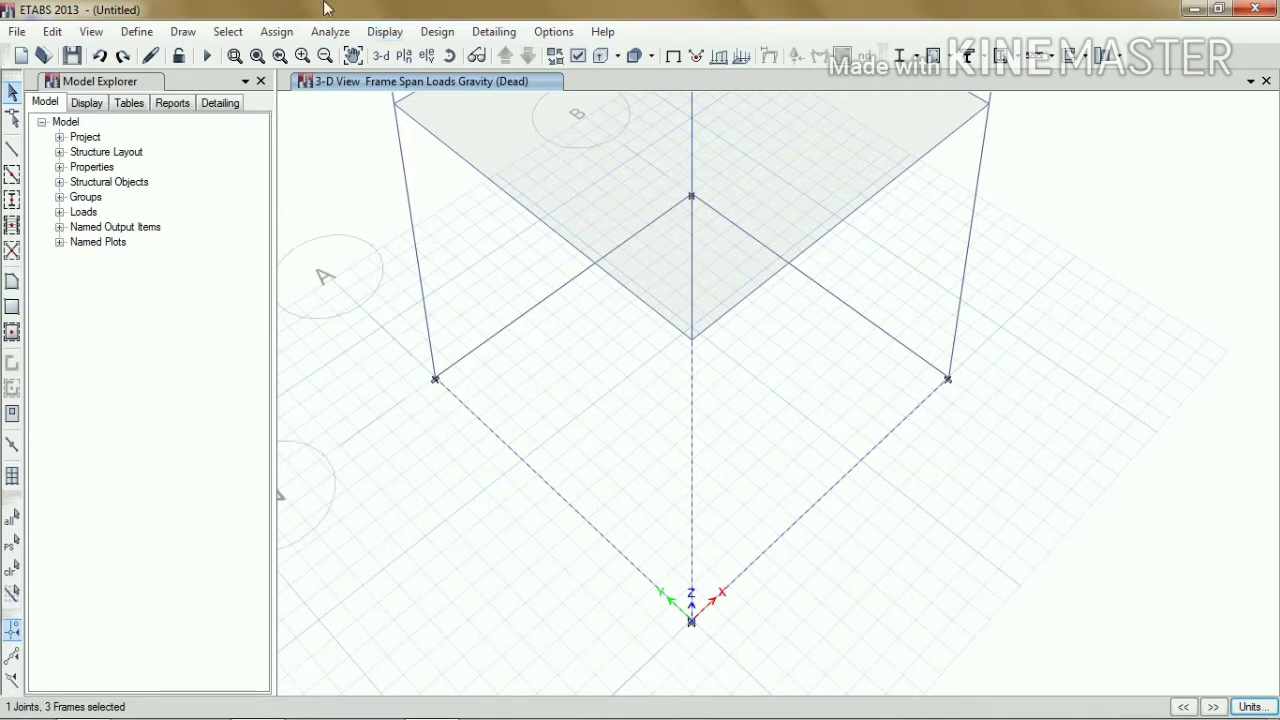
Assign a fixed restraint to the base joint through Assign > Joint > Restraints.
click(259, 31)
mouse_move(300, 54)
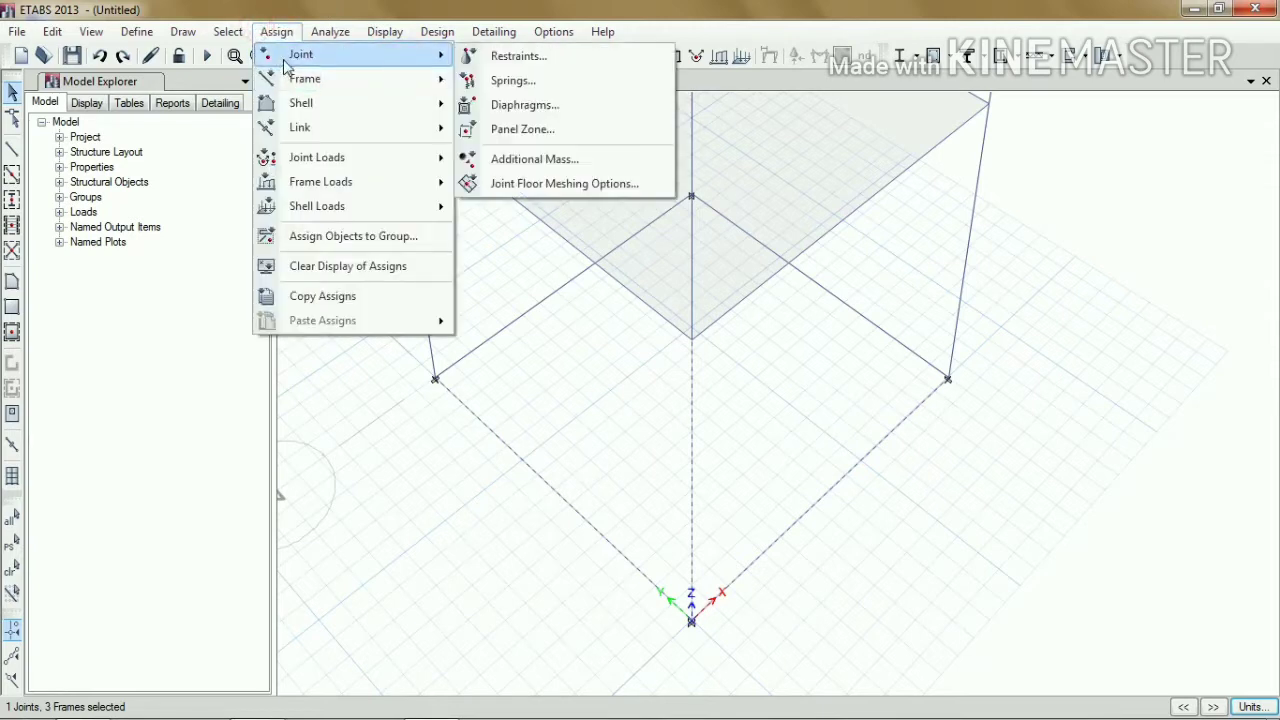
click(519, 62)
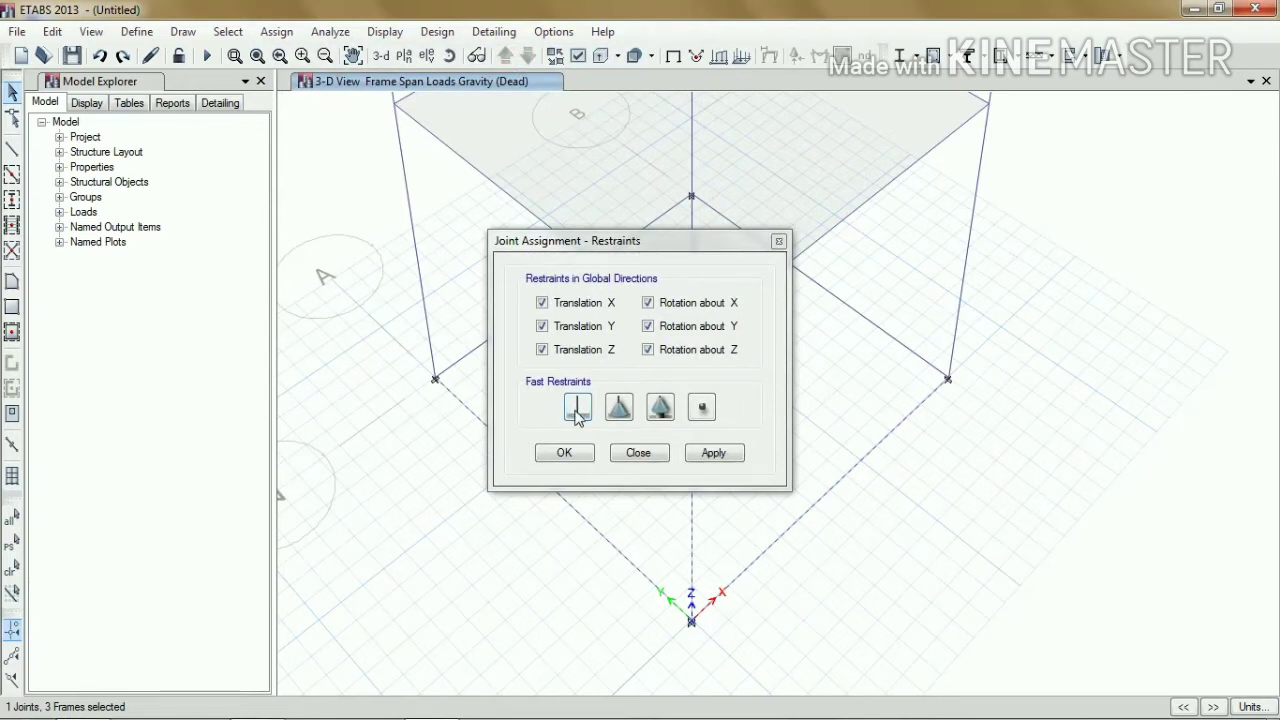
click(703, 462)
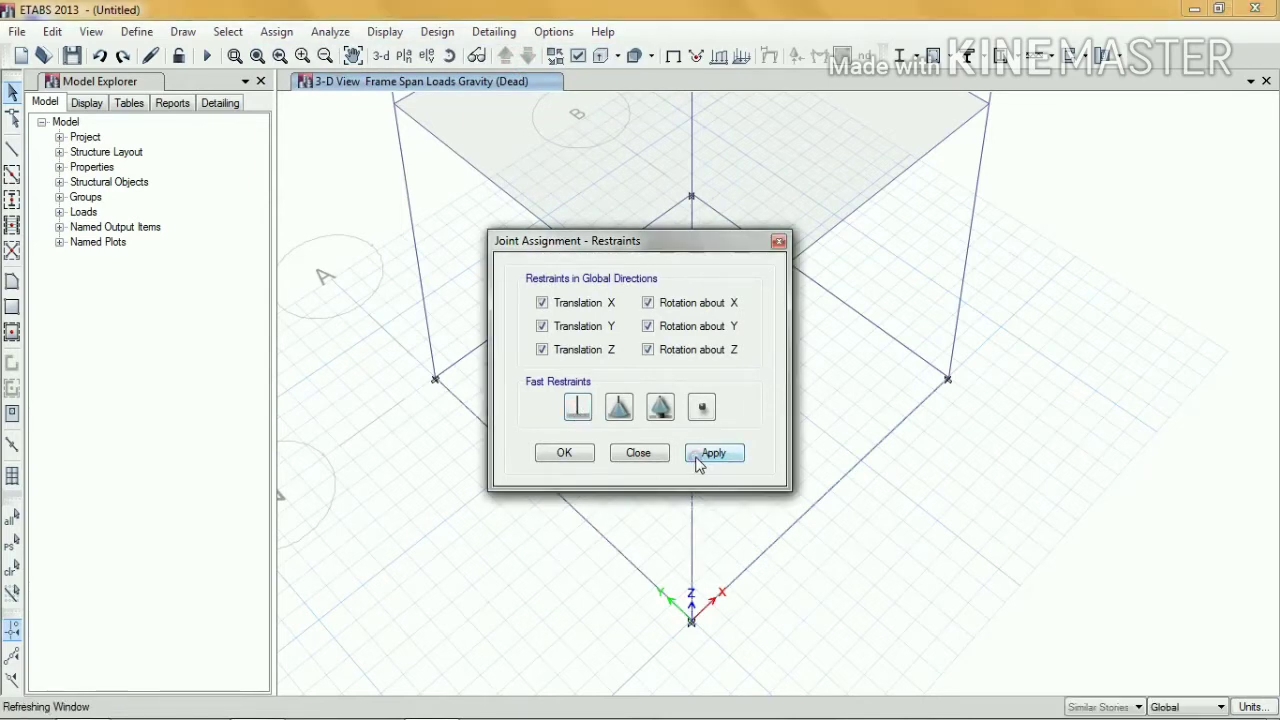
click(567, 455)
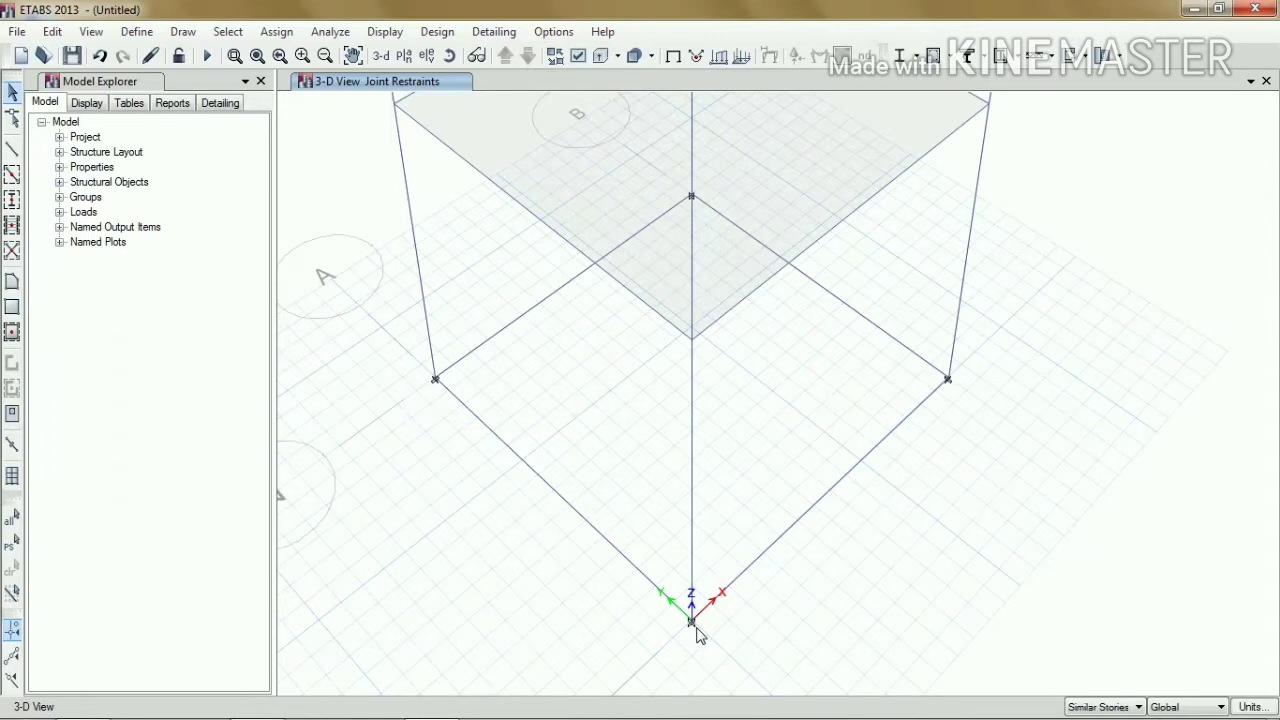
Zoom out to show the whole tower and set the story selector to All Stories.
scroll(699, 636, down, 5)
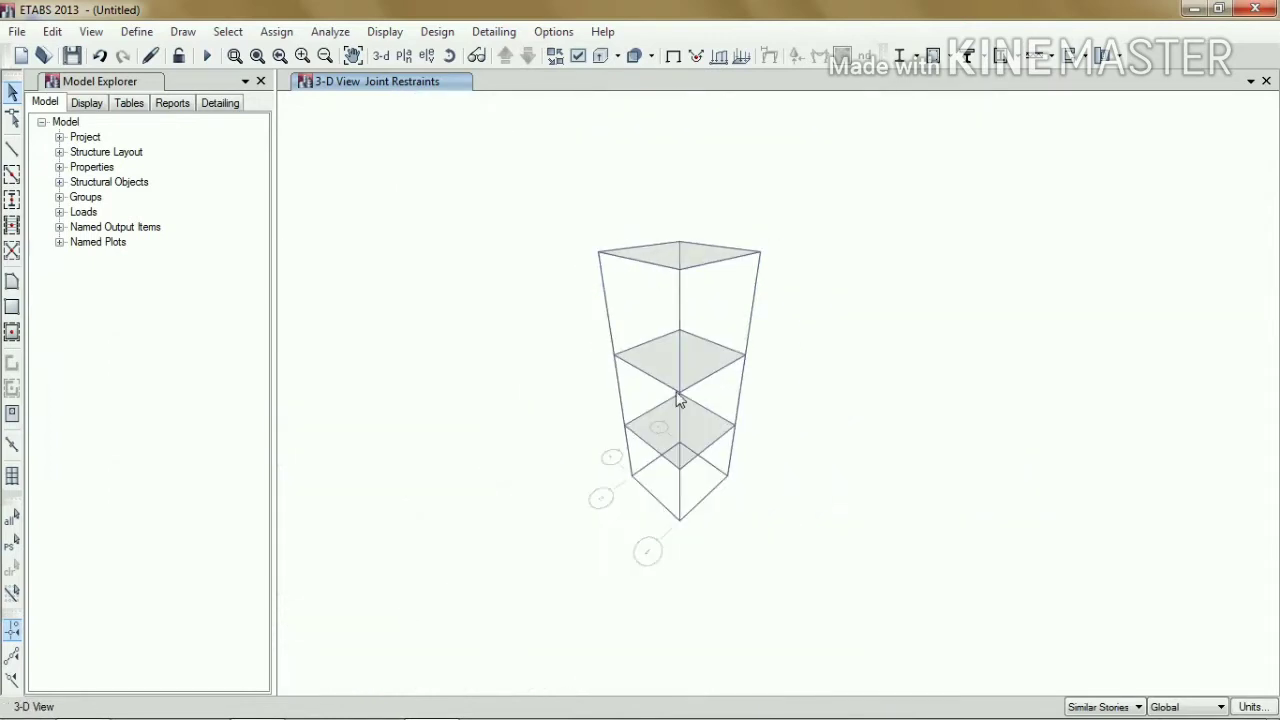
click(450, 55)
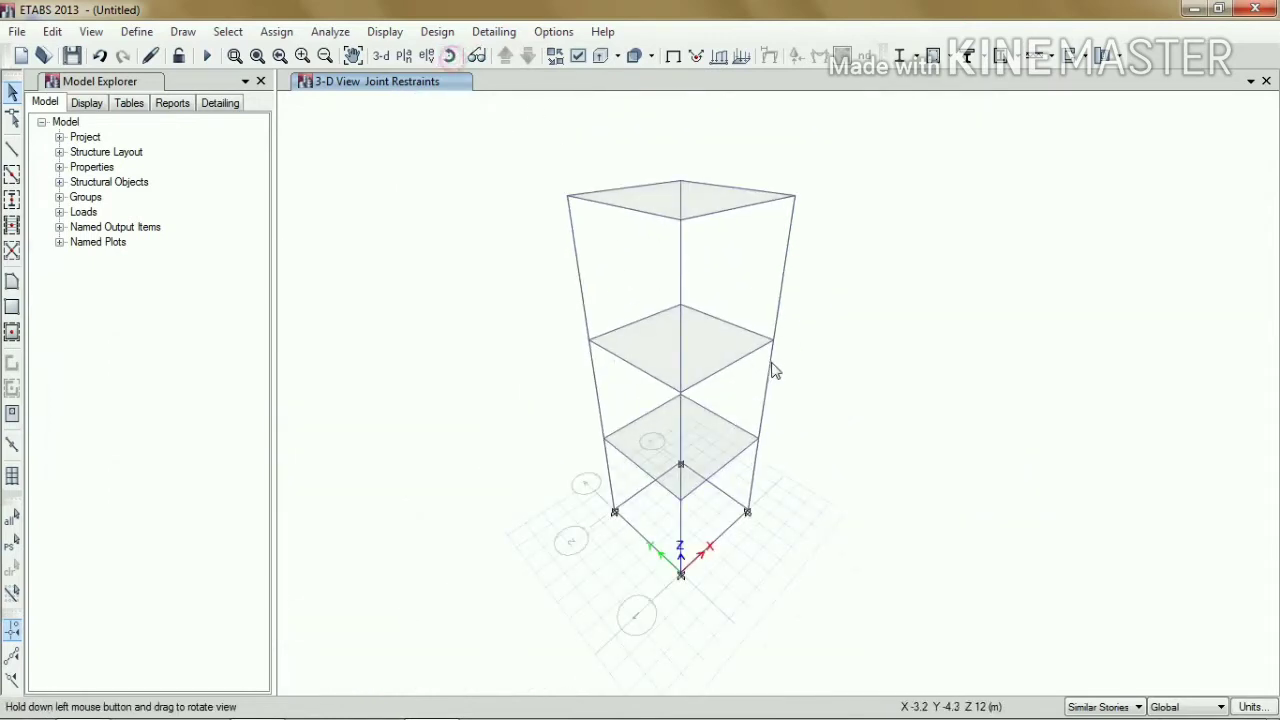
drag(772, 370, 812, 425)
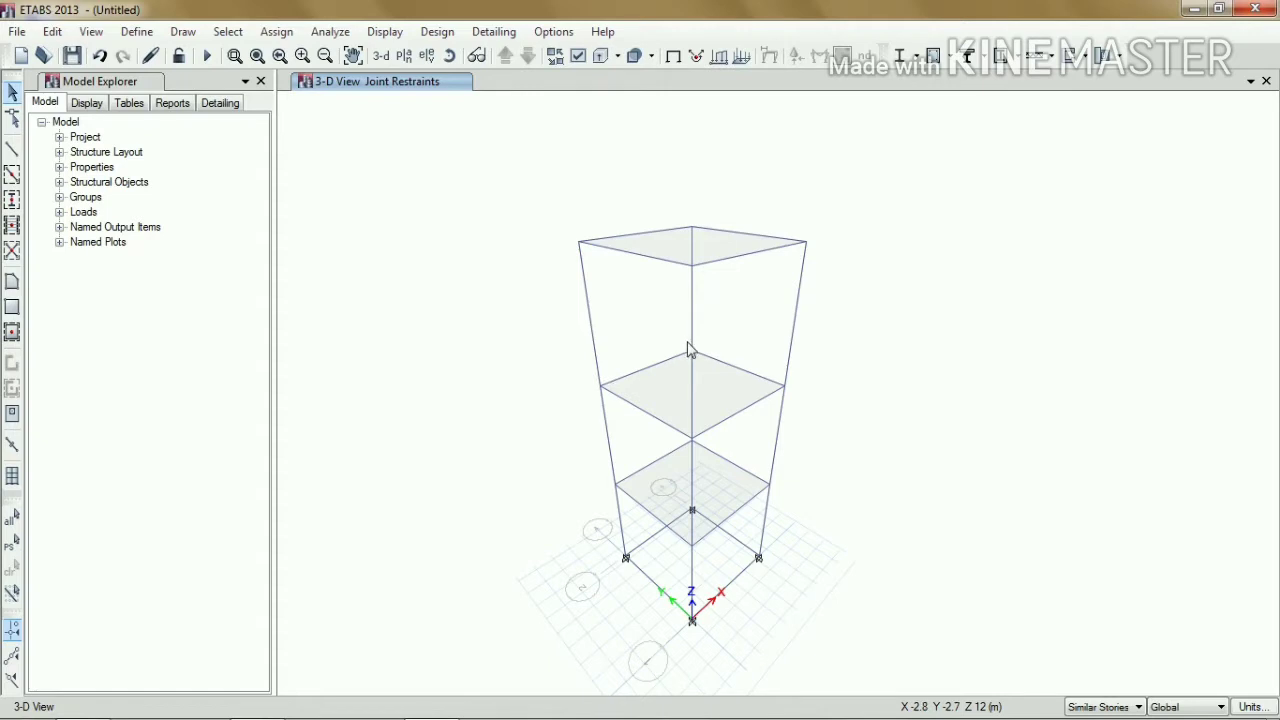
click(318, 35)
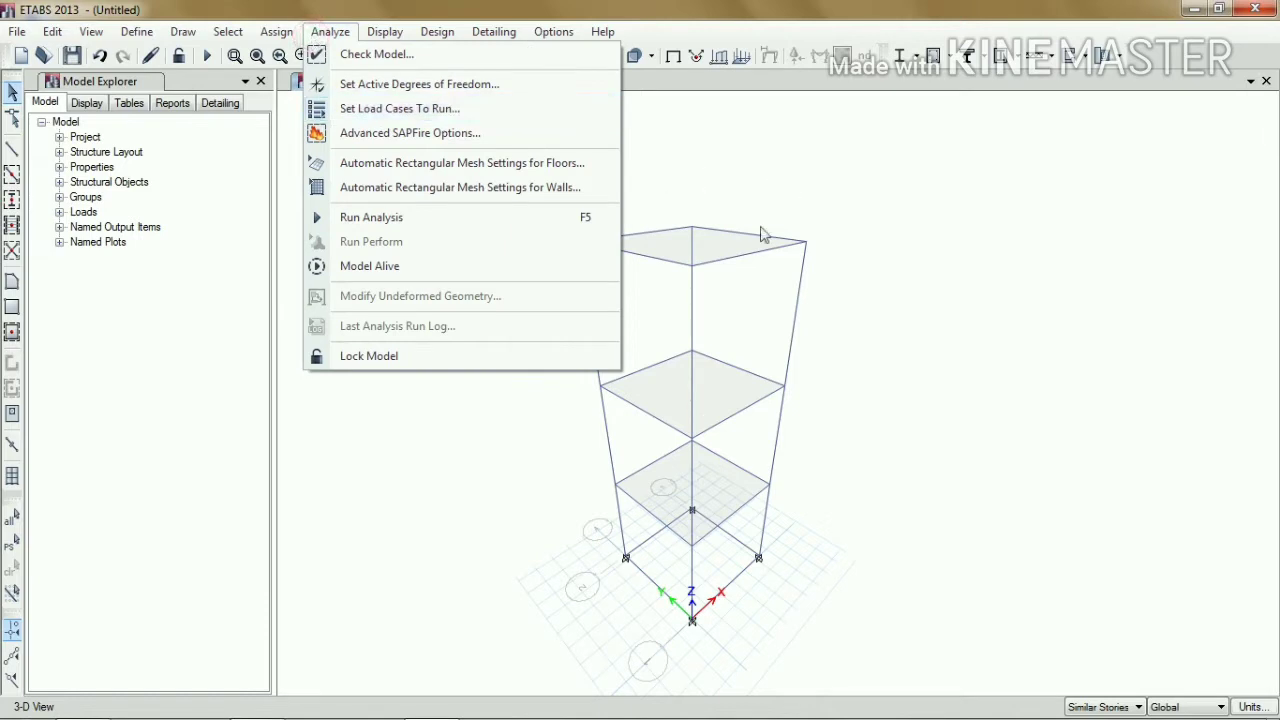
click(755, 263)
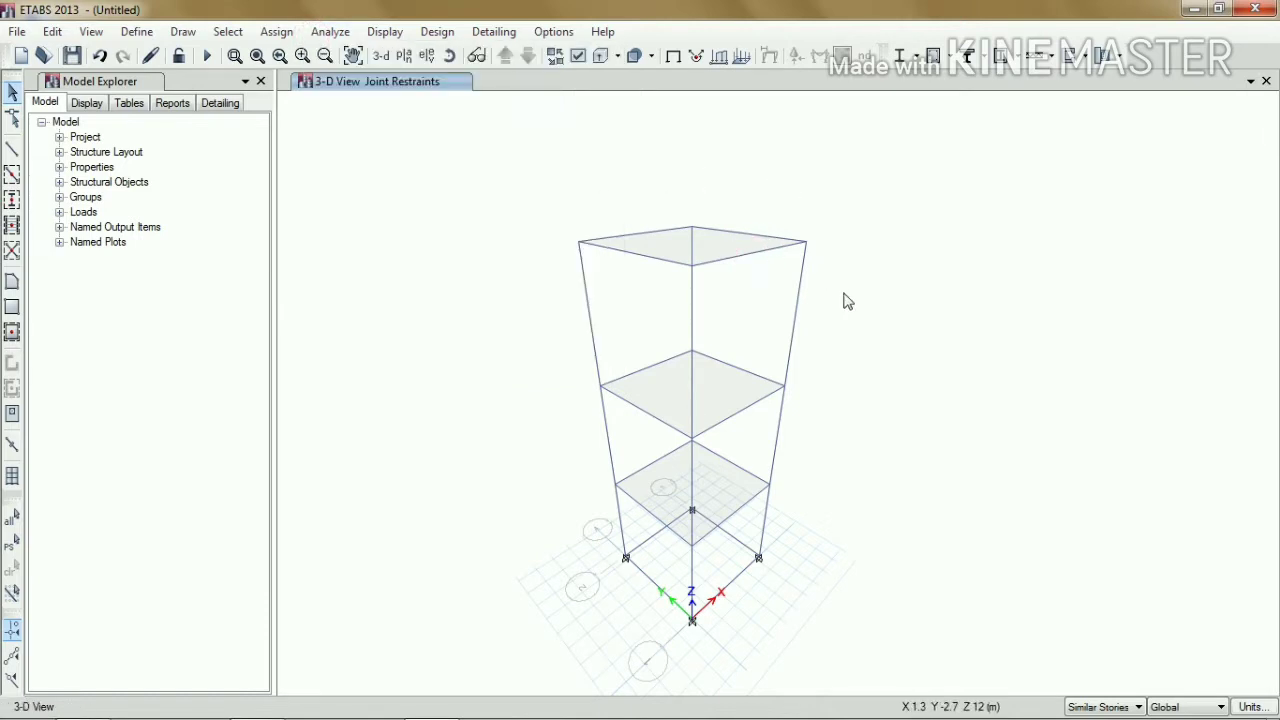
click(1111, 708)
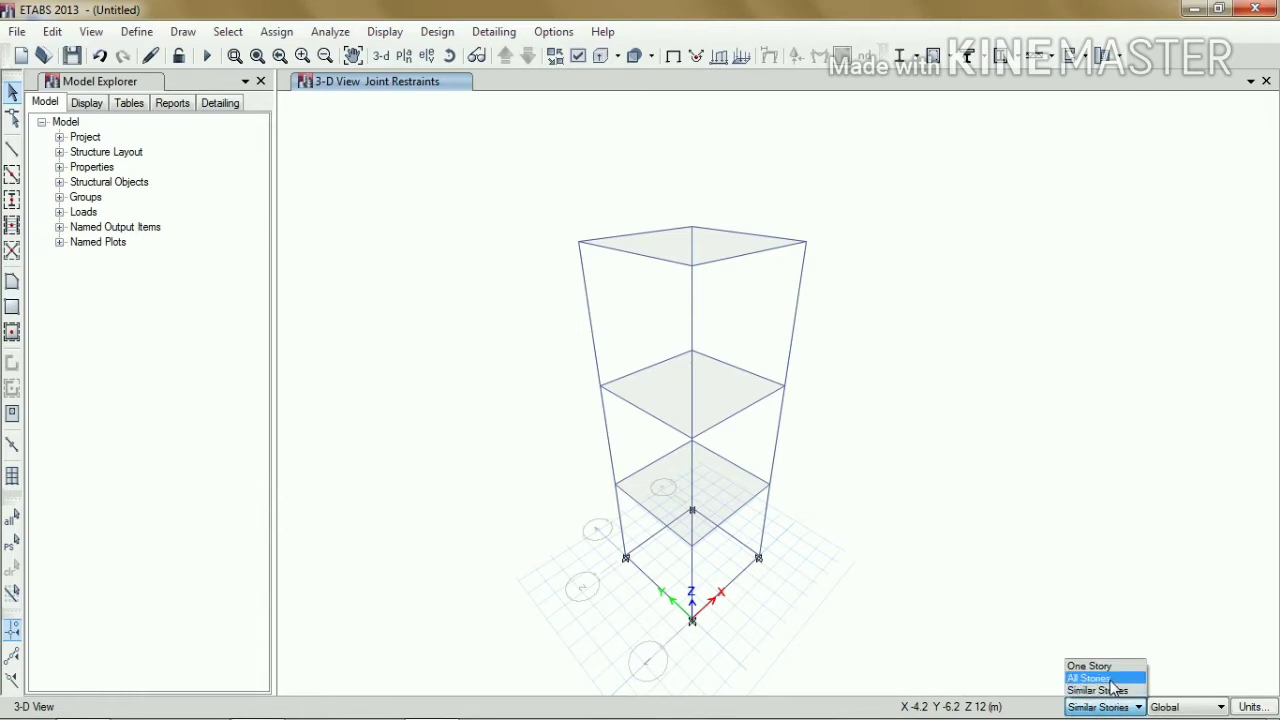
click(1110, 680)
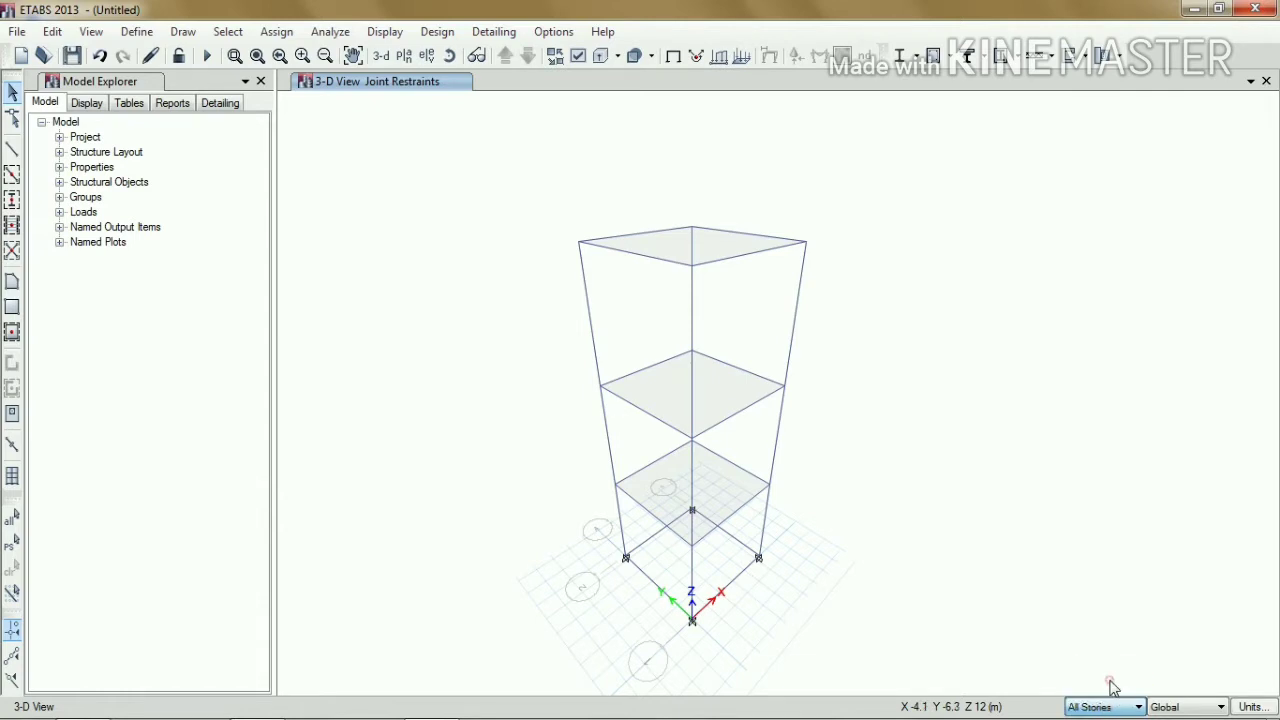
Select the four slab-edge beams so they are picked on every storey.
click(449, 56)
drag(594, 280, 608, 334)
scroll(596, 316, up, 3)
scroll(594, 314, down, 3)
scroll(594, 312, up, 3)
drag(590, 312, 589, 271)
click(587, 252)
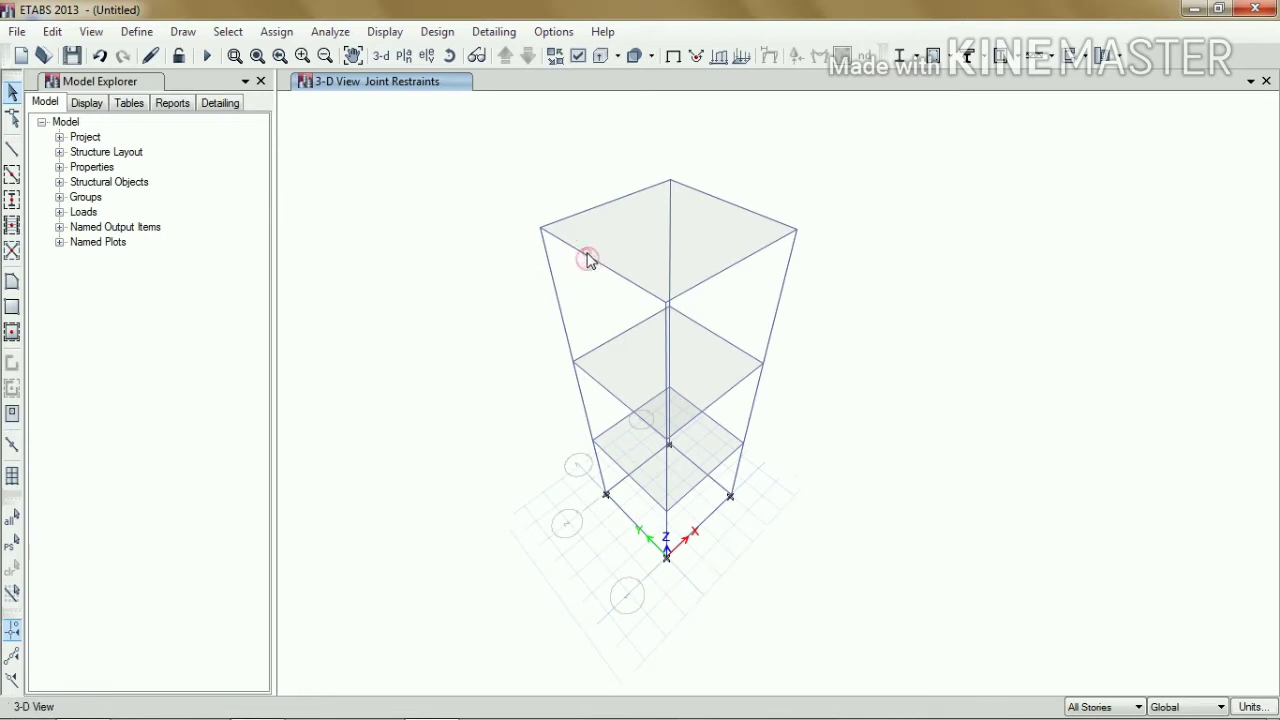
click(752, 258)
click(768, 220)
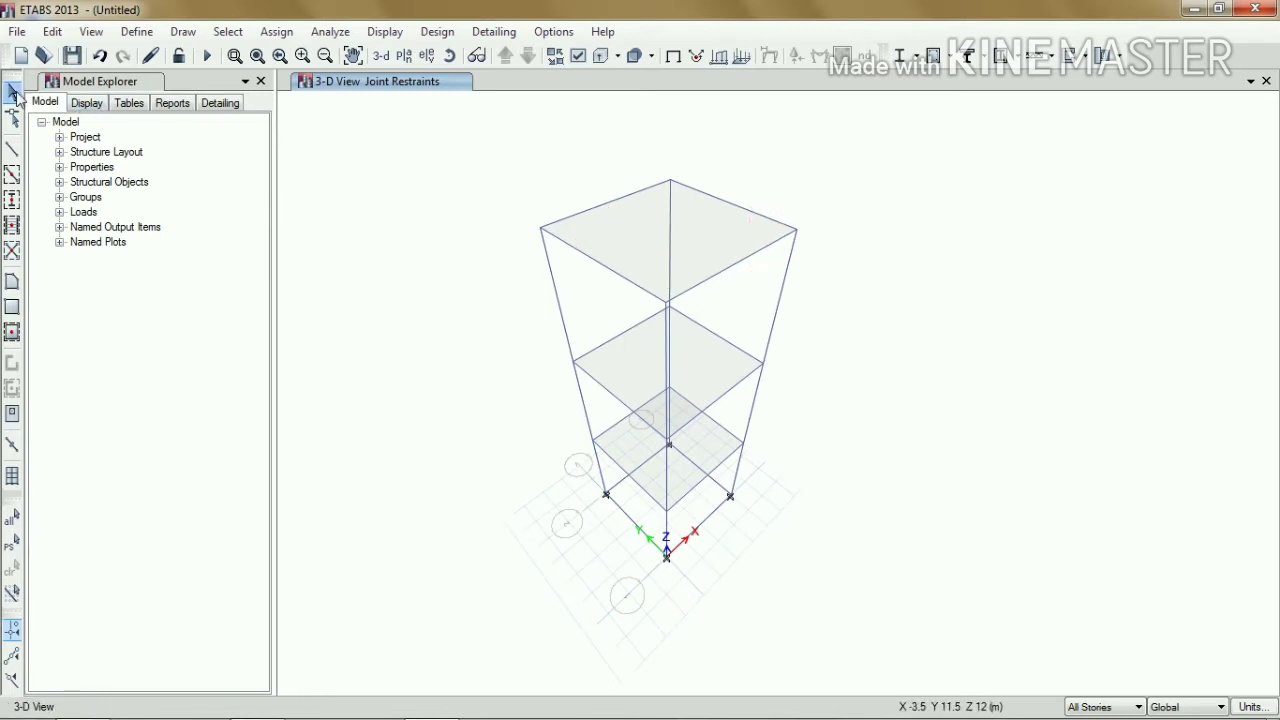
click(600, 268)
click(733, 266)
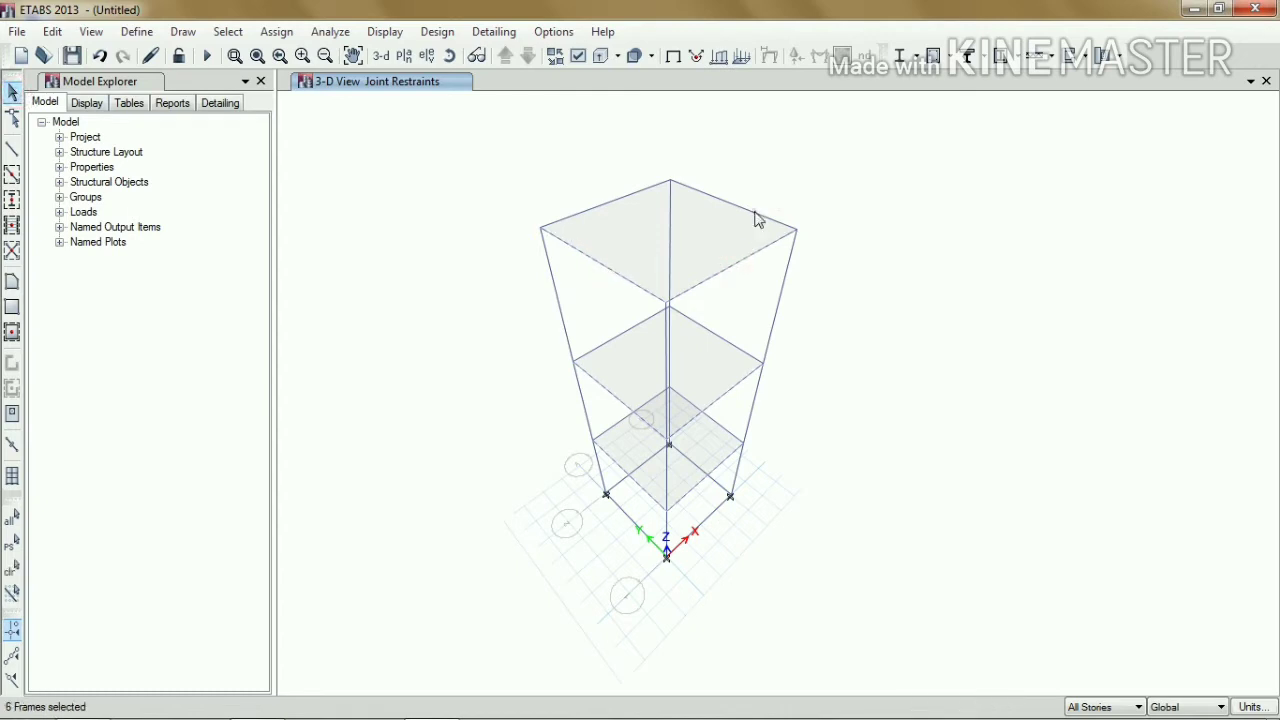
click(756, 212)
click(594, 210)
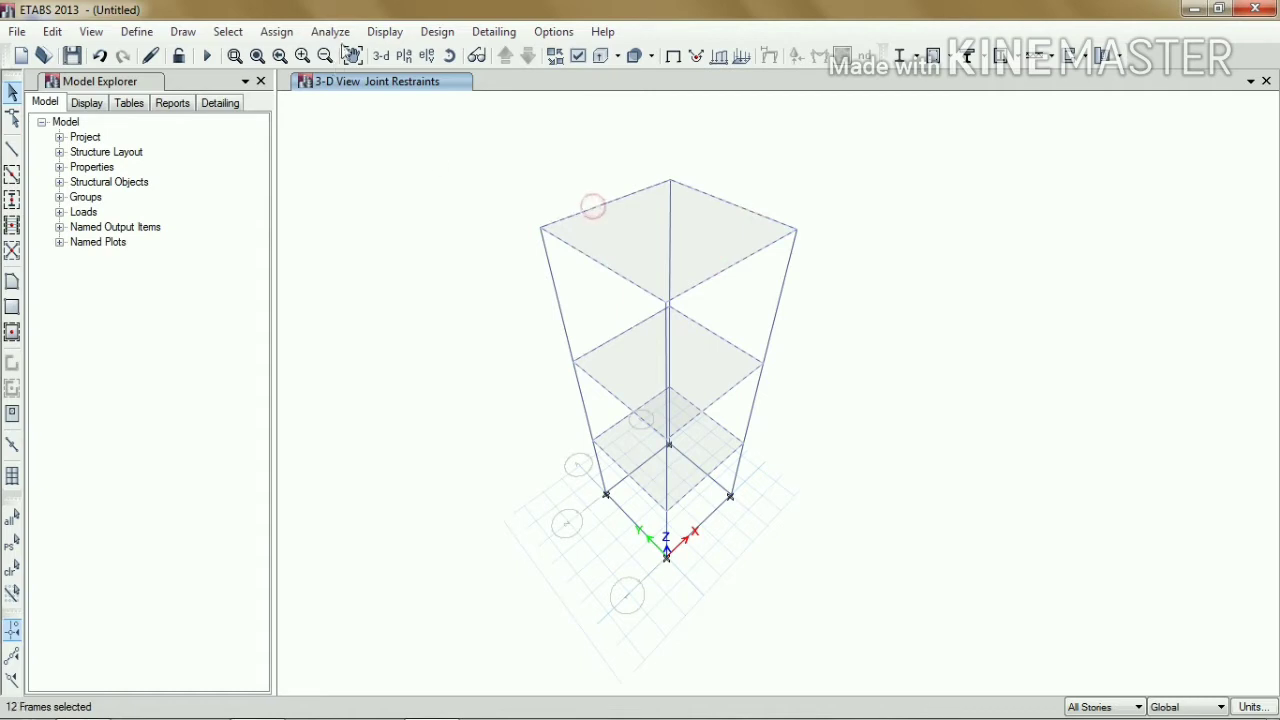
Assign a 14 kN/m uniform Dead distributed load to the selected beams.
click(279, 33)
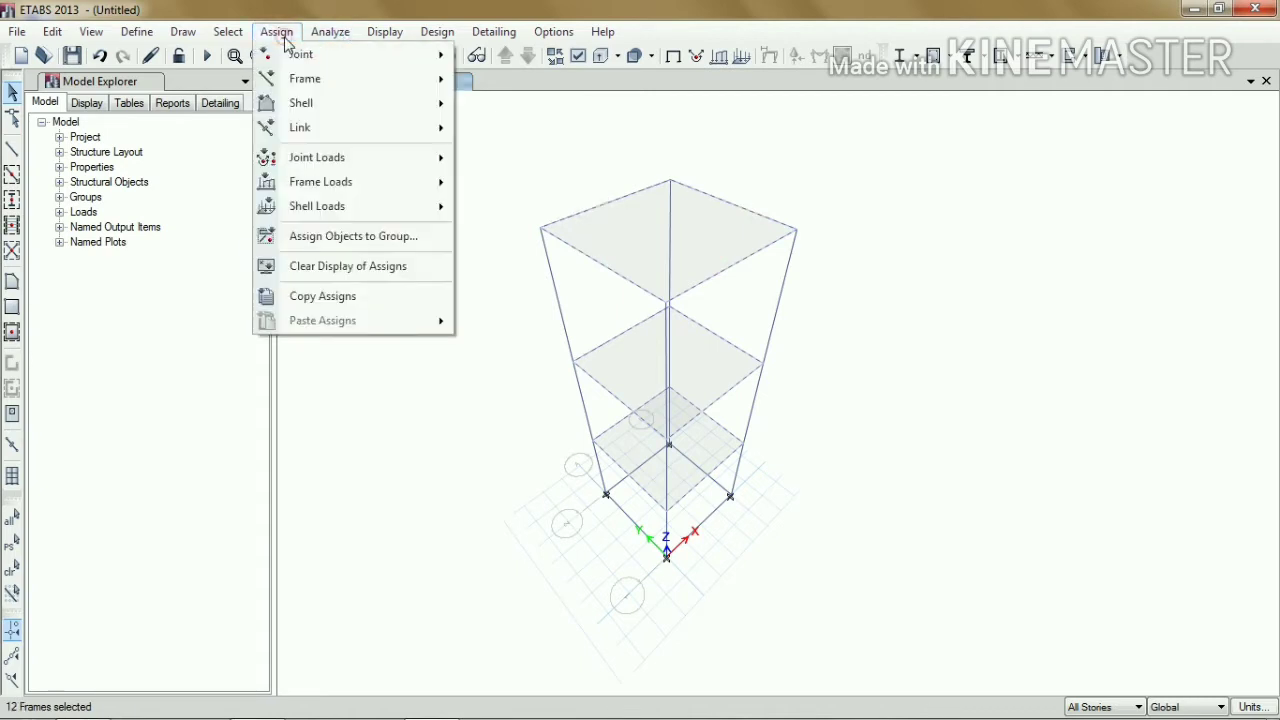
mouse_move(310, 185)
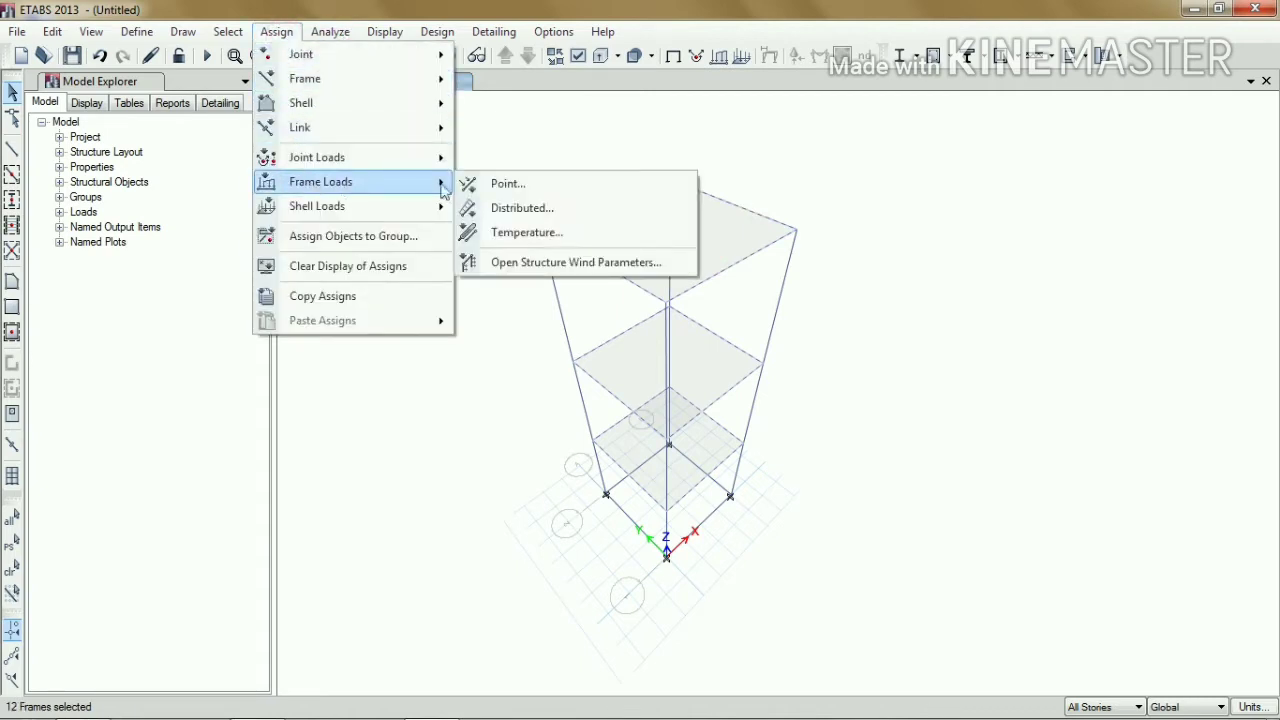
click(516, 208)
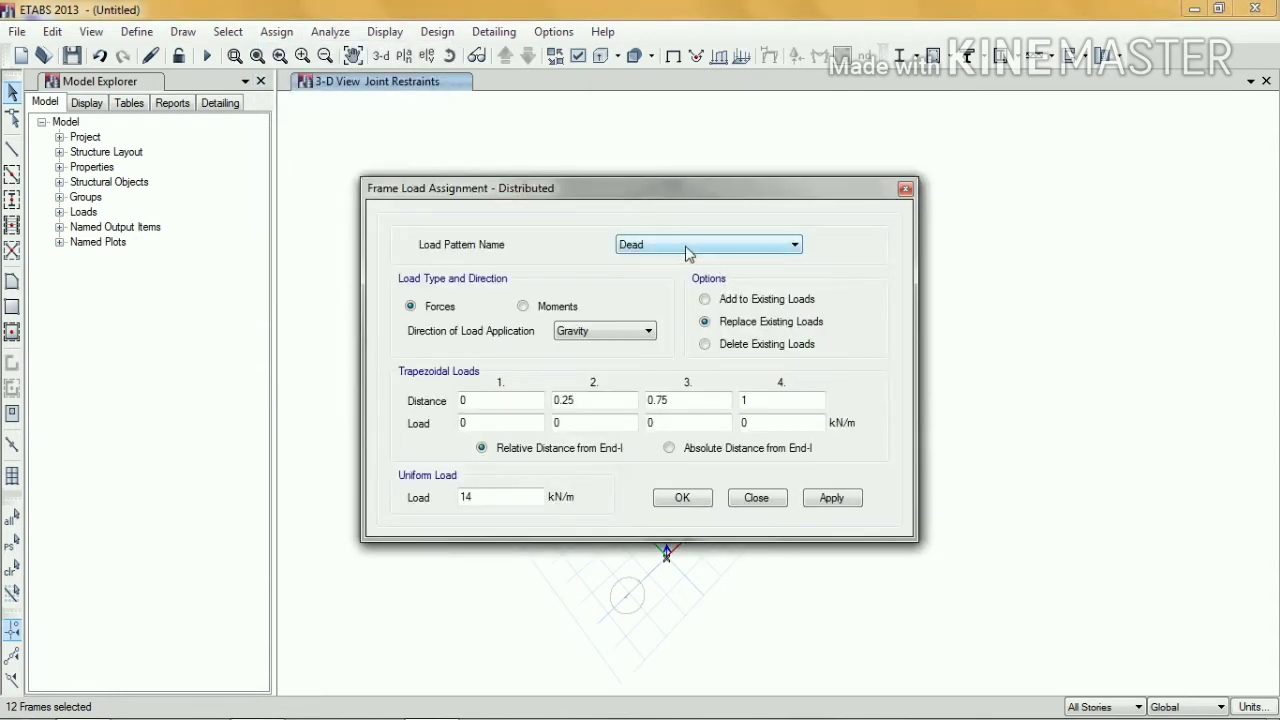
double_click(495, 497)
click(506, 494)
click(822, 498)
click(684, 497)
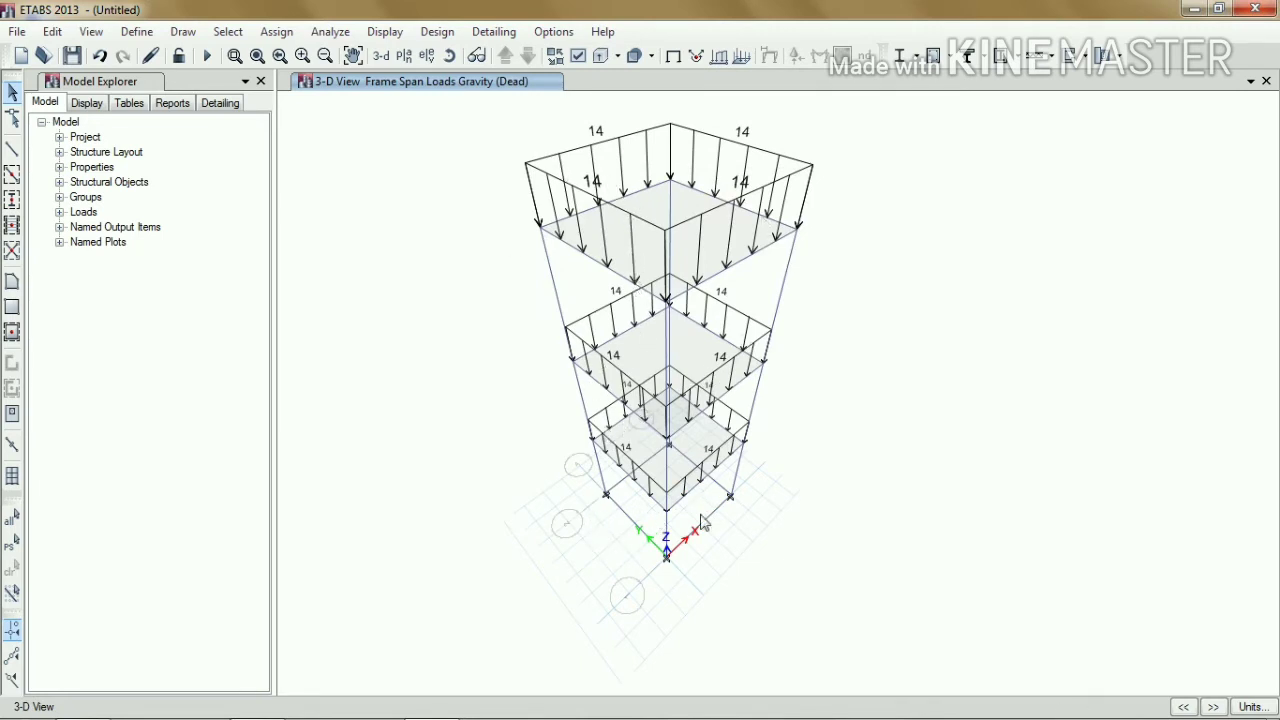
Window-select the lower beams and assign them the same 14 kN/m uniform Dead load.
drag(703, 532, 612, 492)
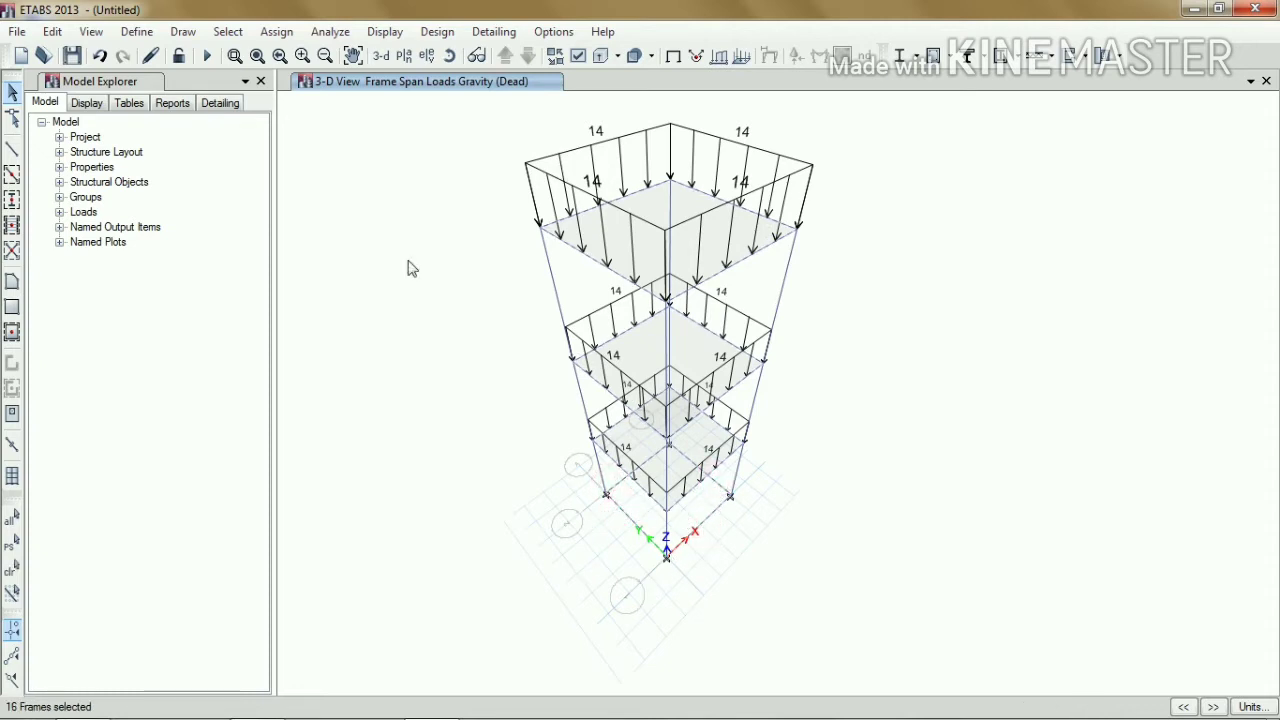
click(335, 33)
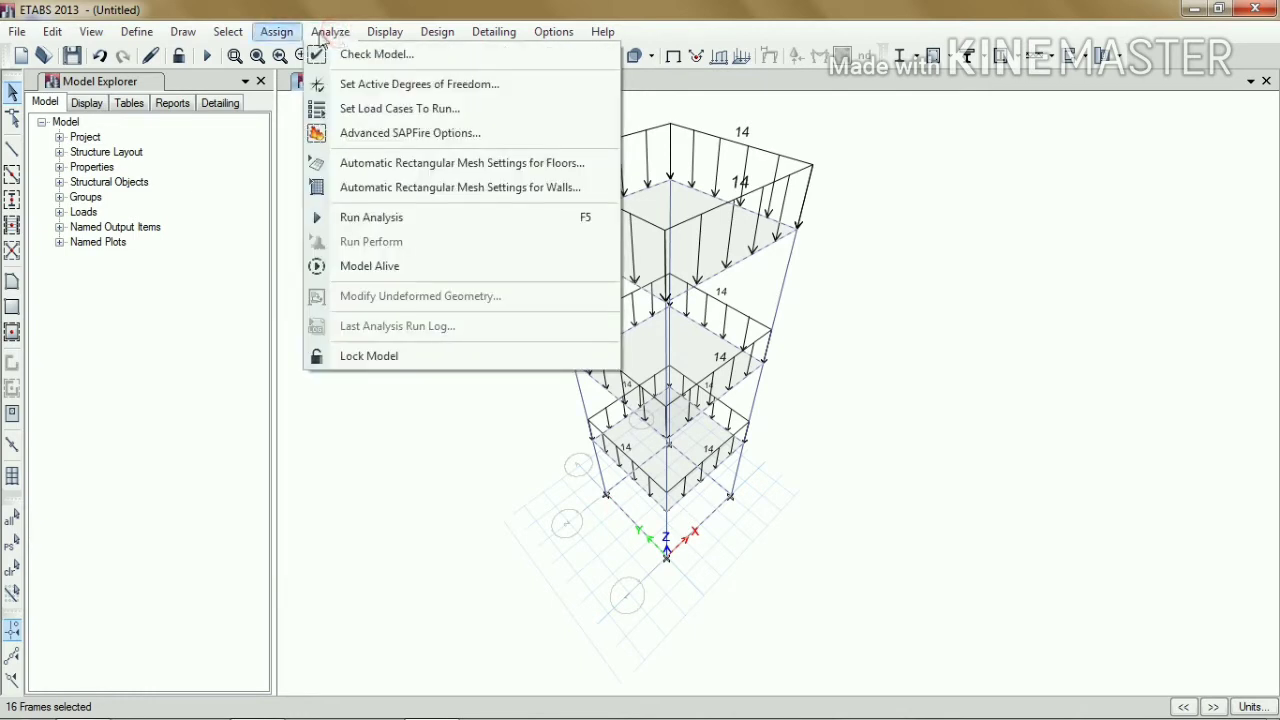
mouse_move(284, 35)
mouse_move(280, 183)
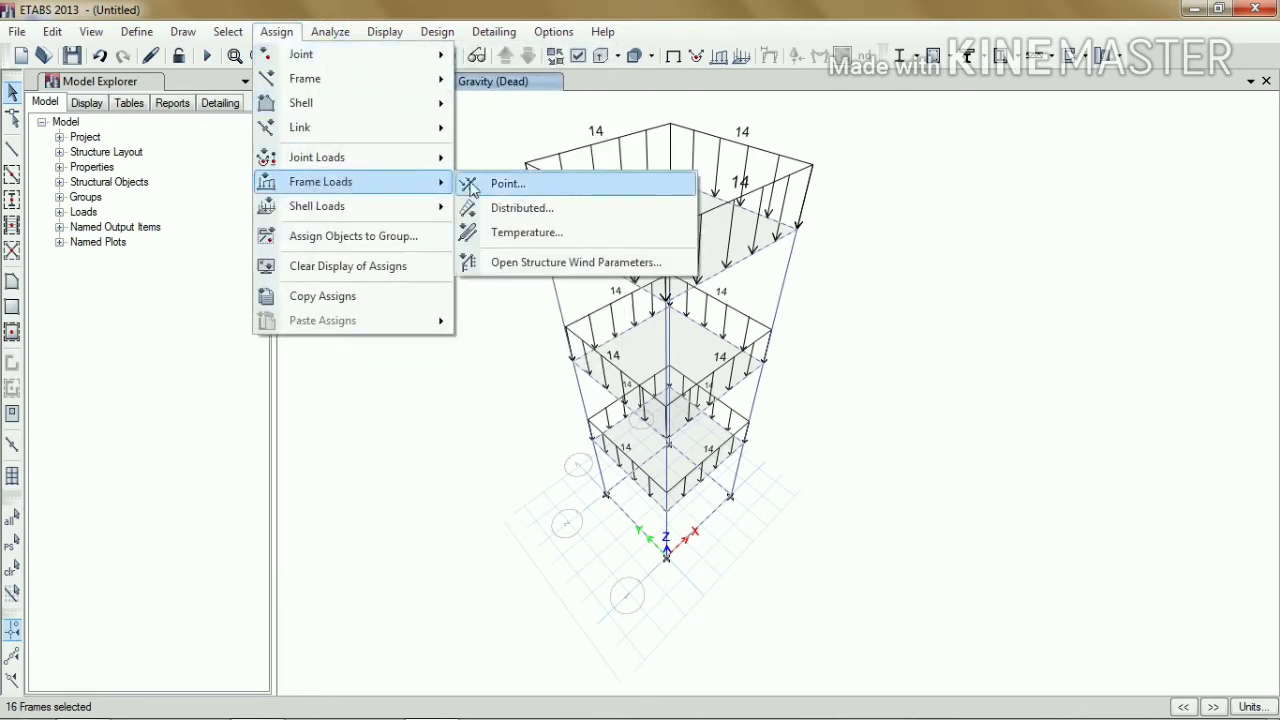
click(520, 210)
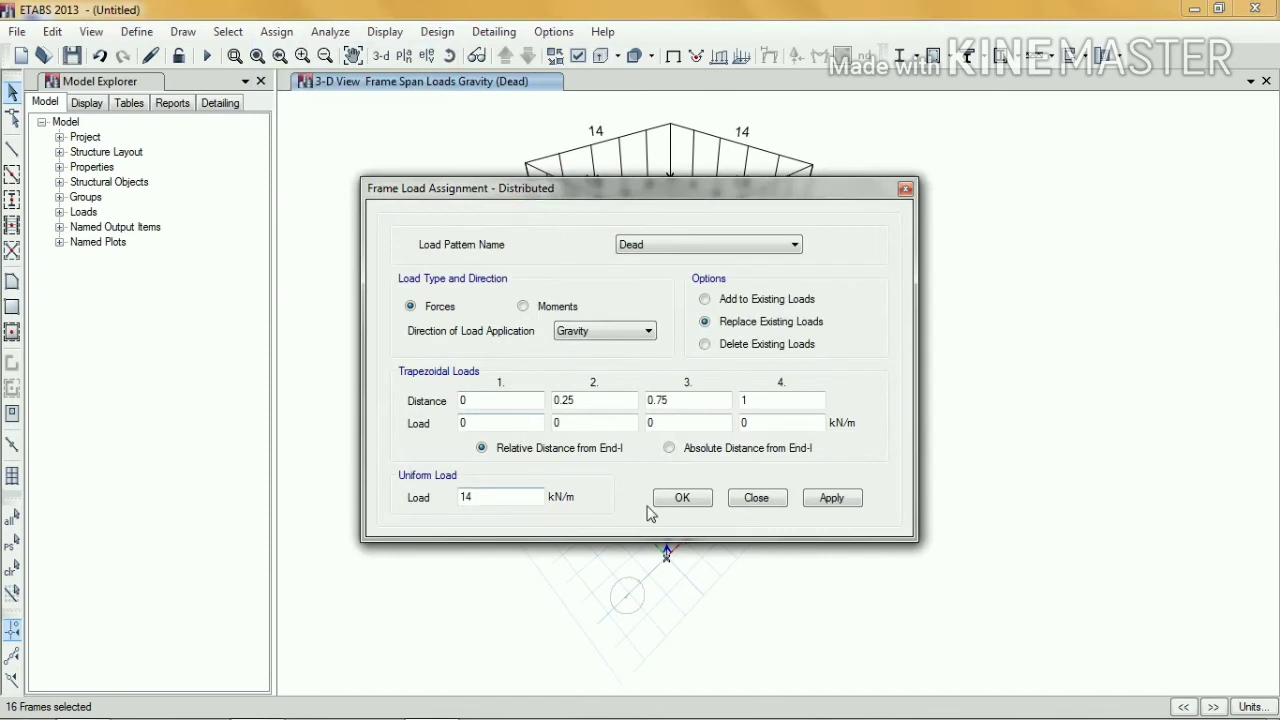
click(831, 498)
click(683, 498)
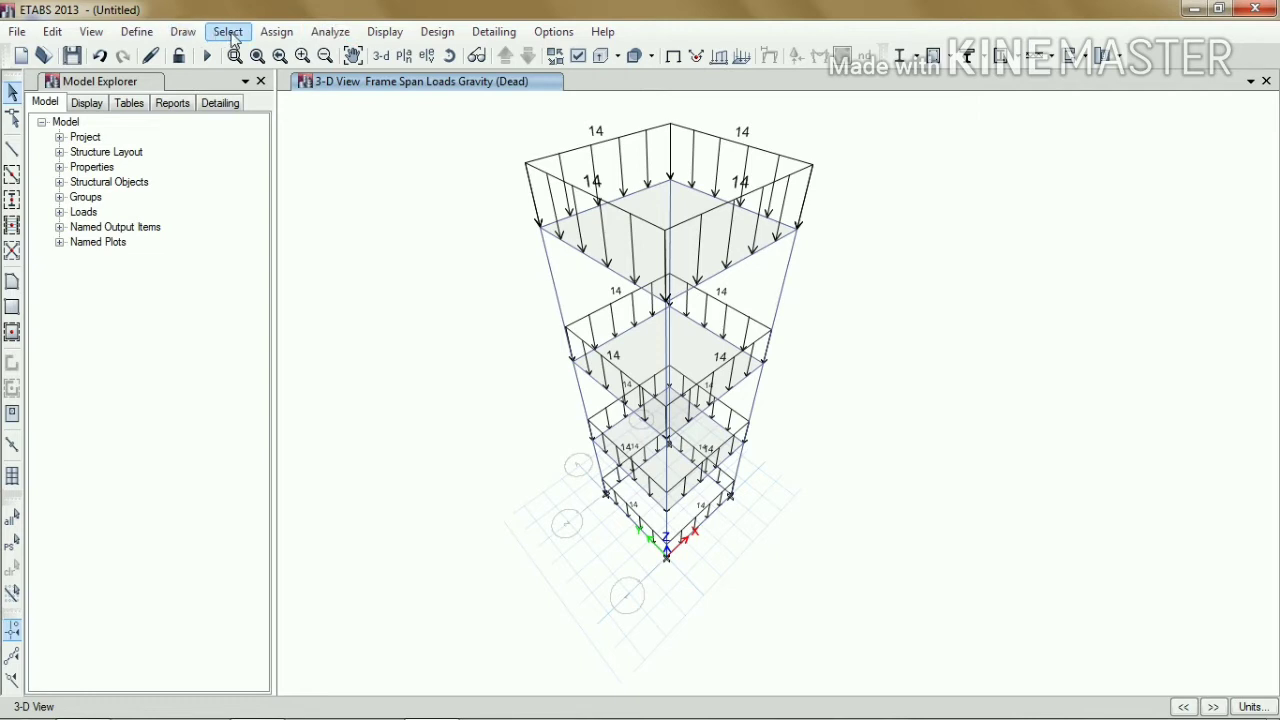
Review the Define Load Patterns dialog and cancel it without changes.
click(138, 40)
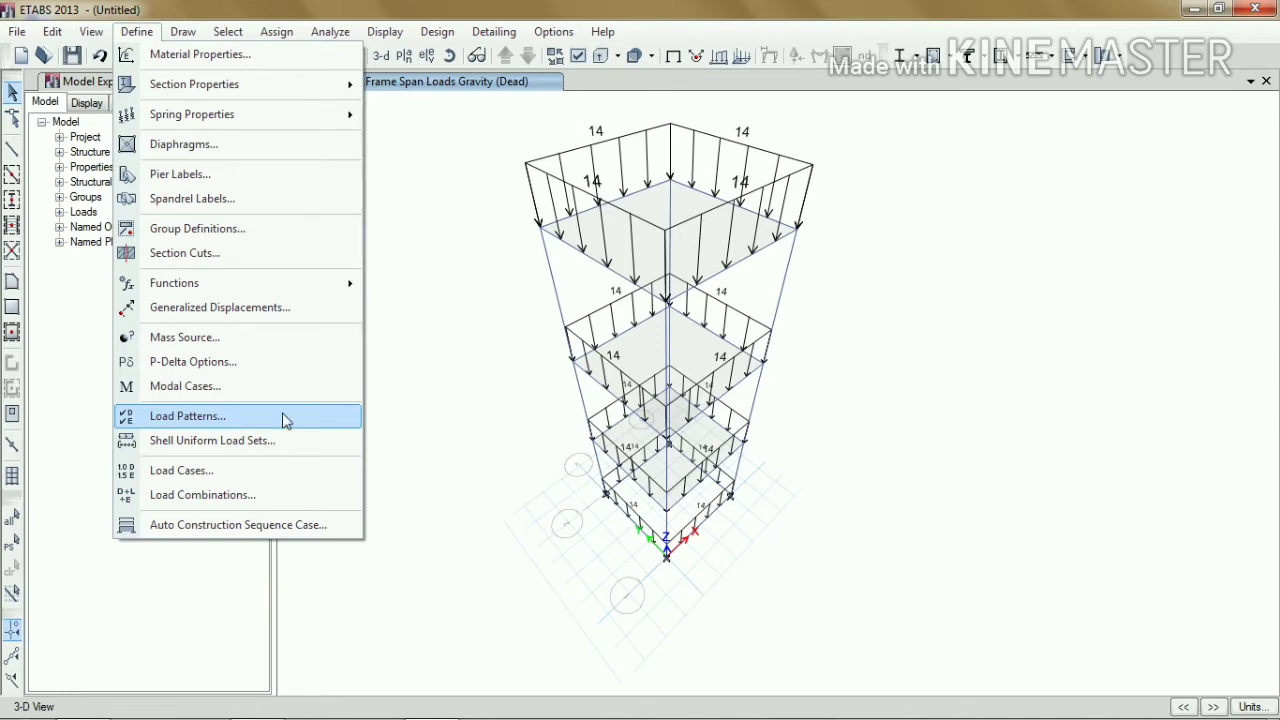
click(217, 413)
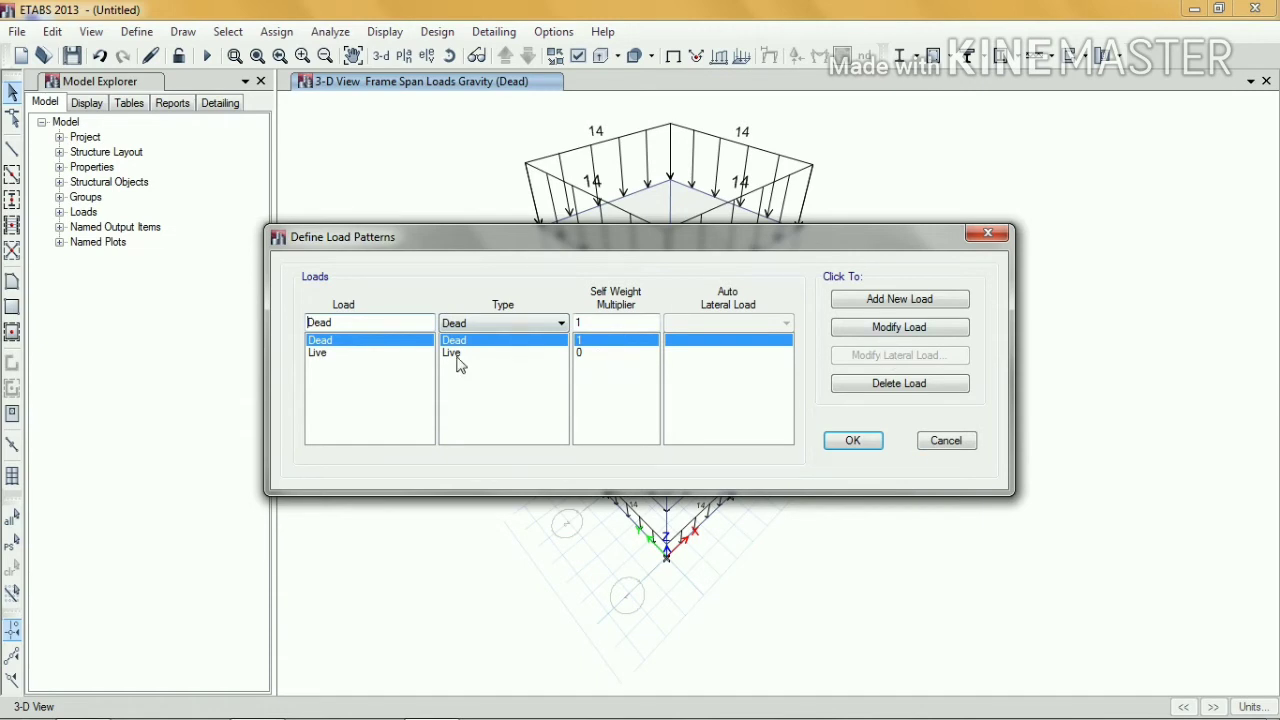
click(946, 441)
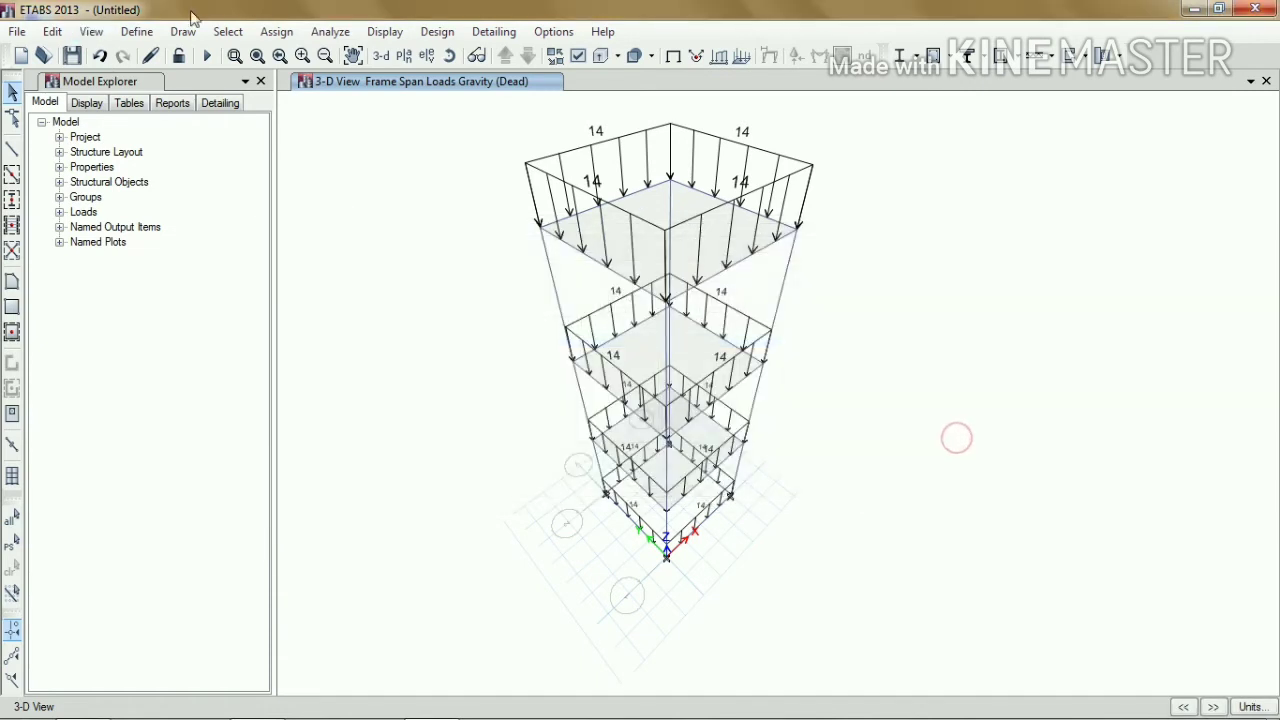
Review the Define Load Cases list and close it unchanged.
click(140, 32)
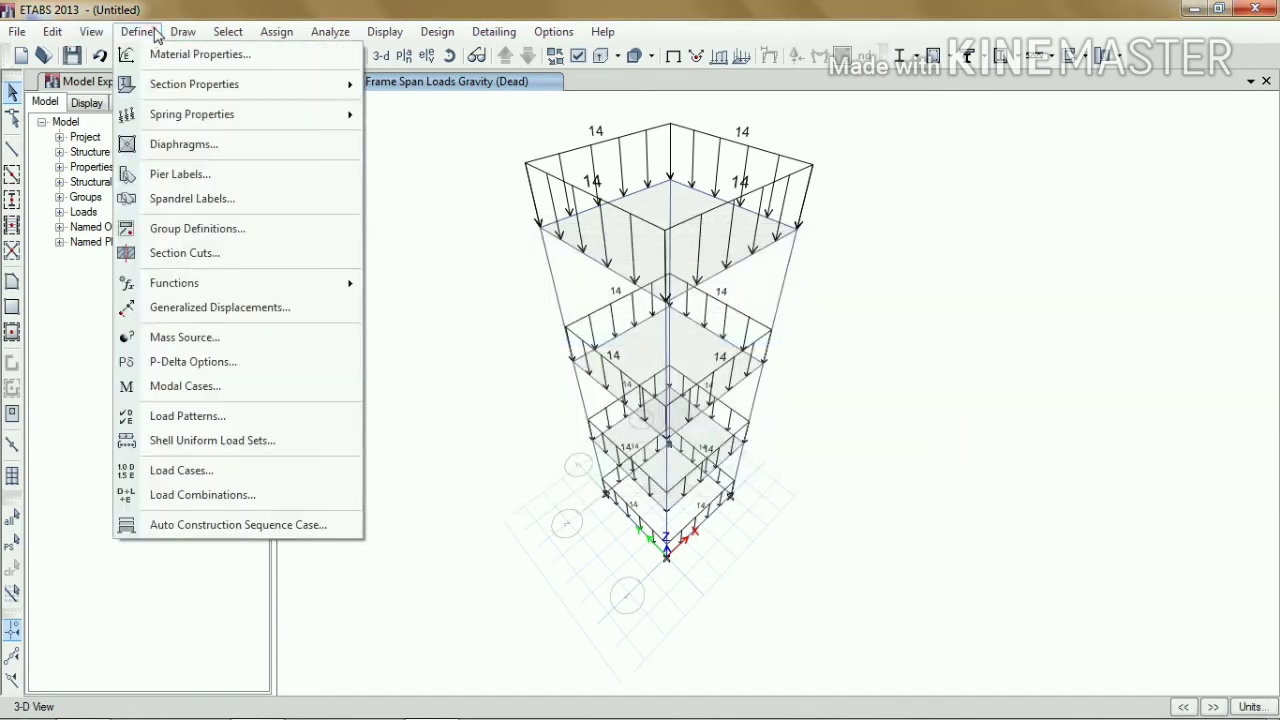
click(203, 472)
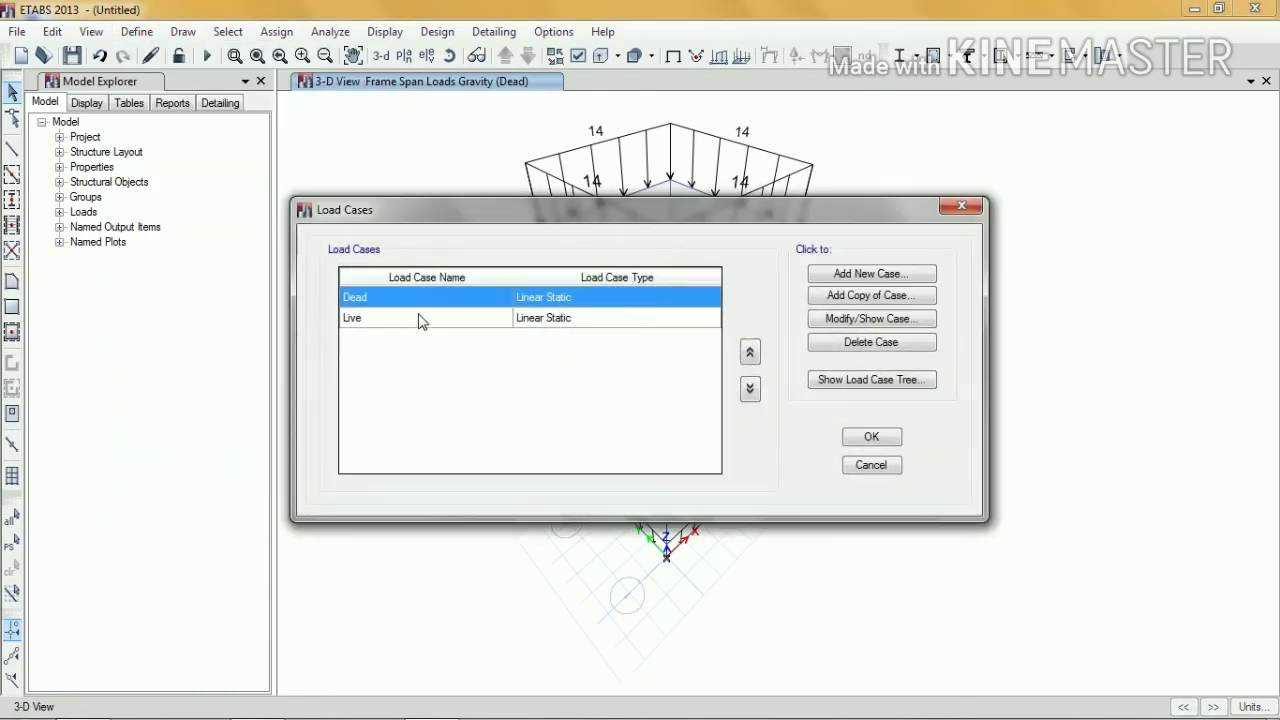
click(868, 466)
click(137, 32)
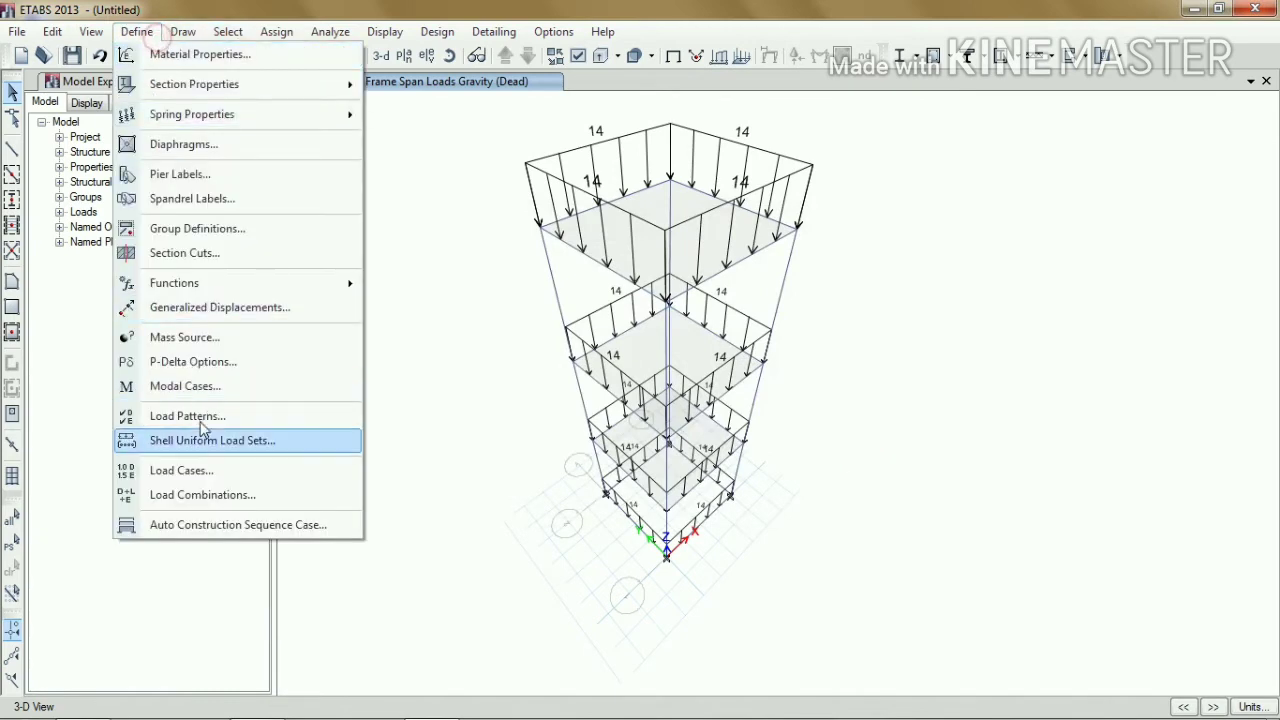
Add a new load combination and name it 1.5(DL+LL).
click(201, 495)
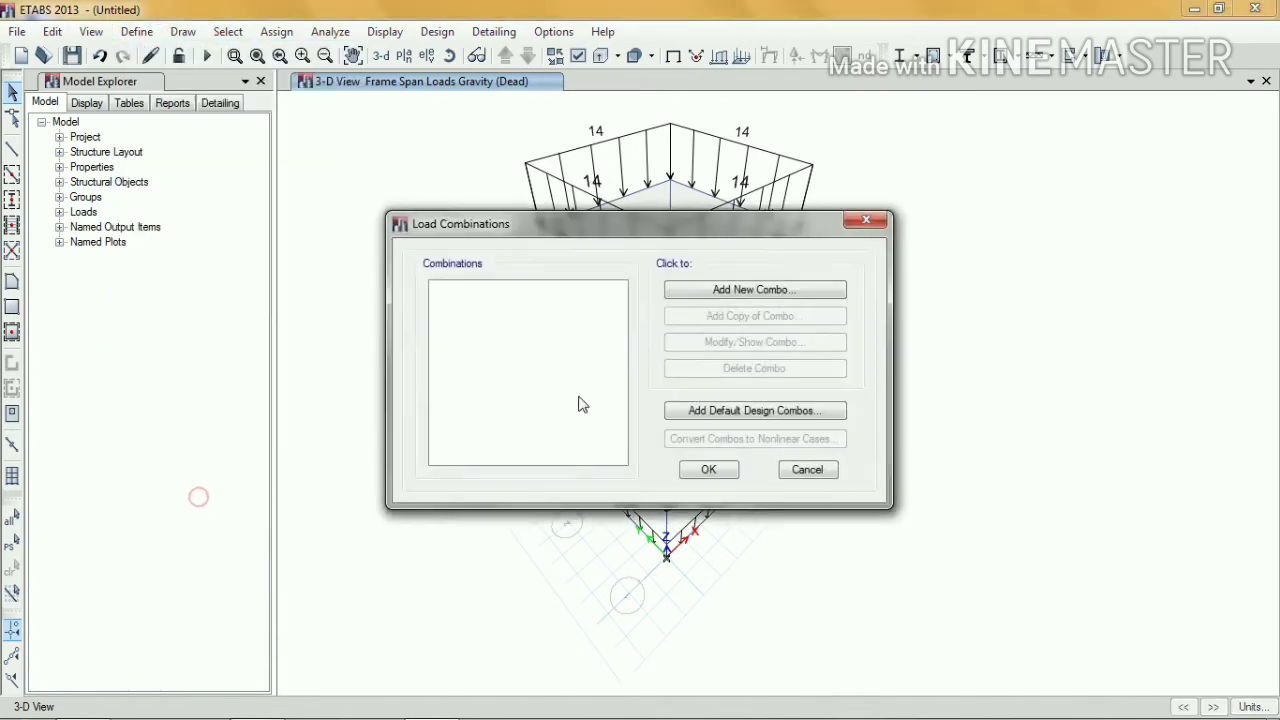
click(729, 300)
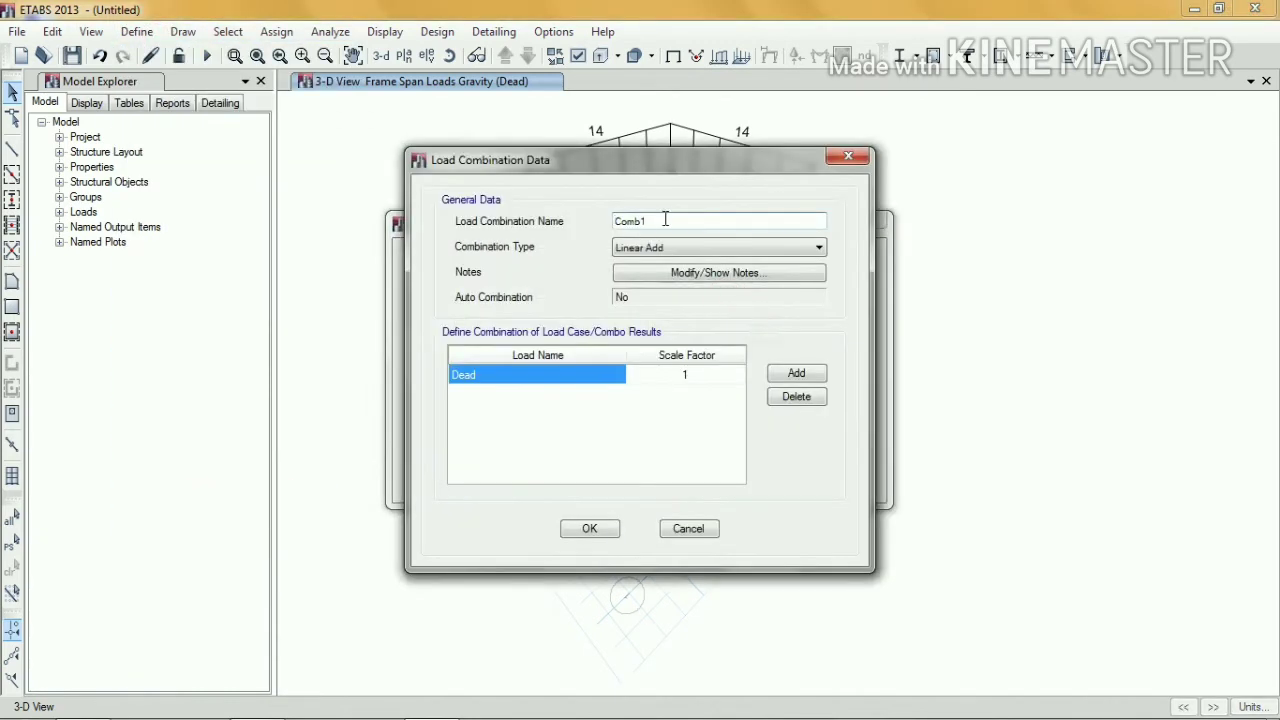
double_click(665, 220)
text(1.5(DL+LL)
Add the Live case to the combination, set Dead and Live scale factors to 1.5, and save.
click(812, 375)
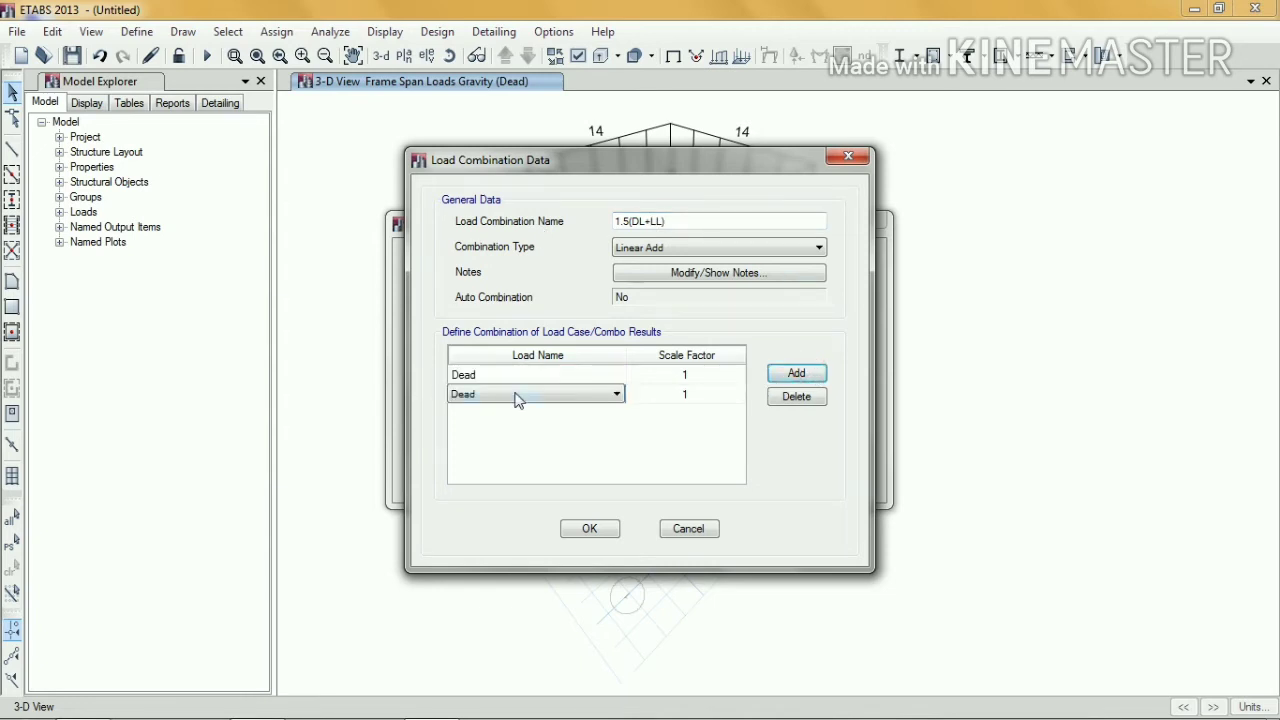
click(516, 393)
click(516, 424)
click(703, 377)
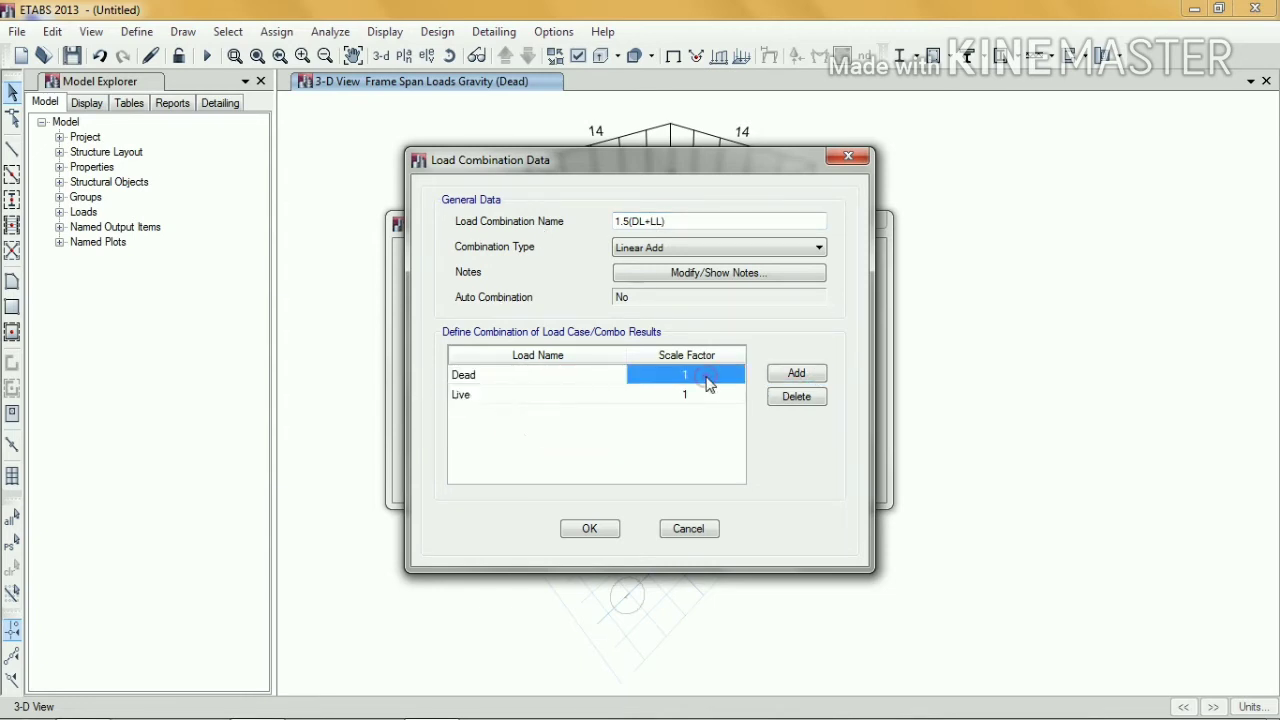
click(707, 376)
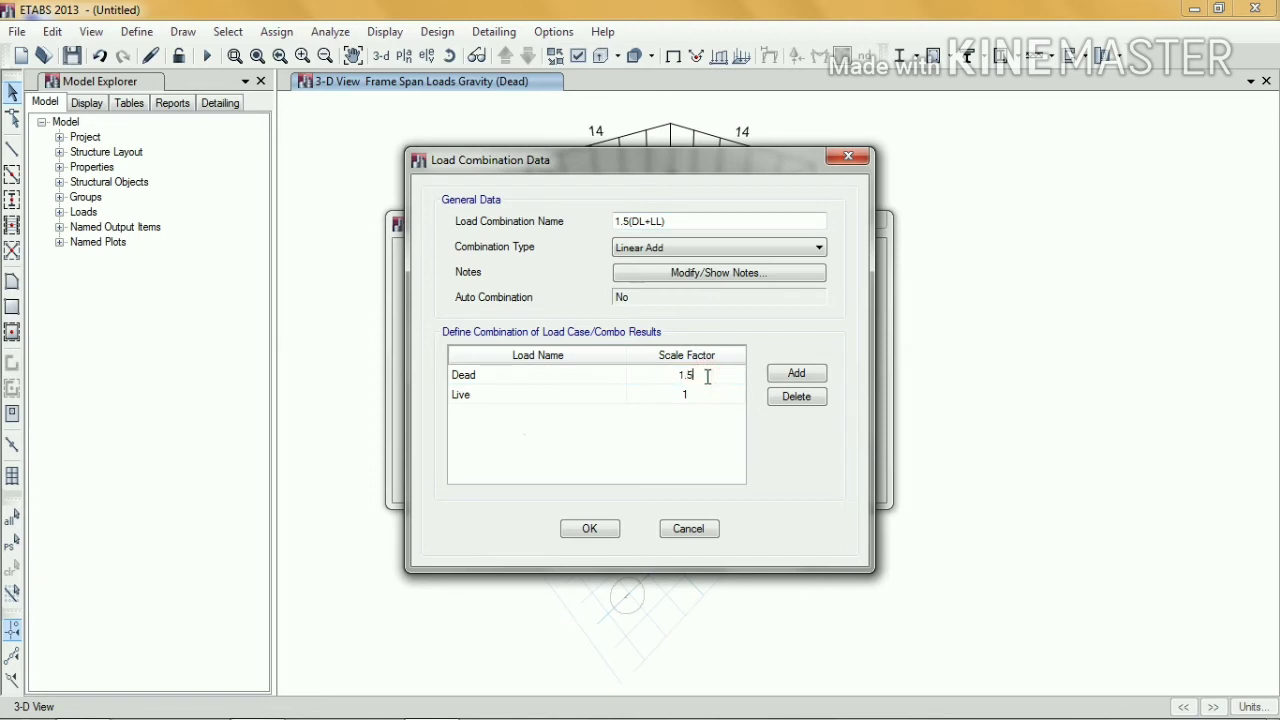
text(.5)
click(703, 395)
click(703, 395)
click(703, 395)
click(588, 527)
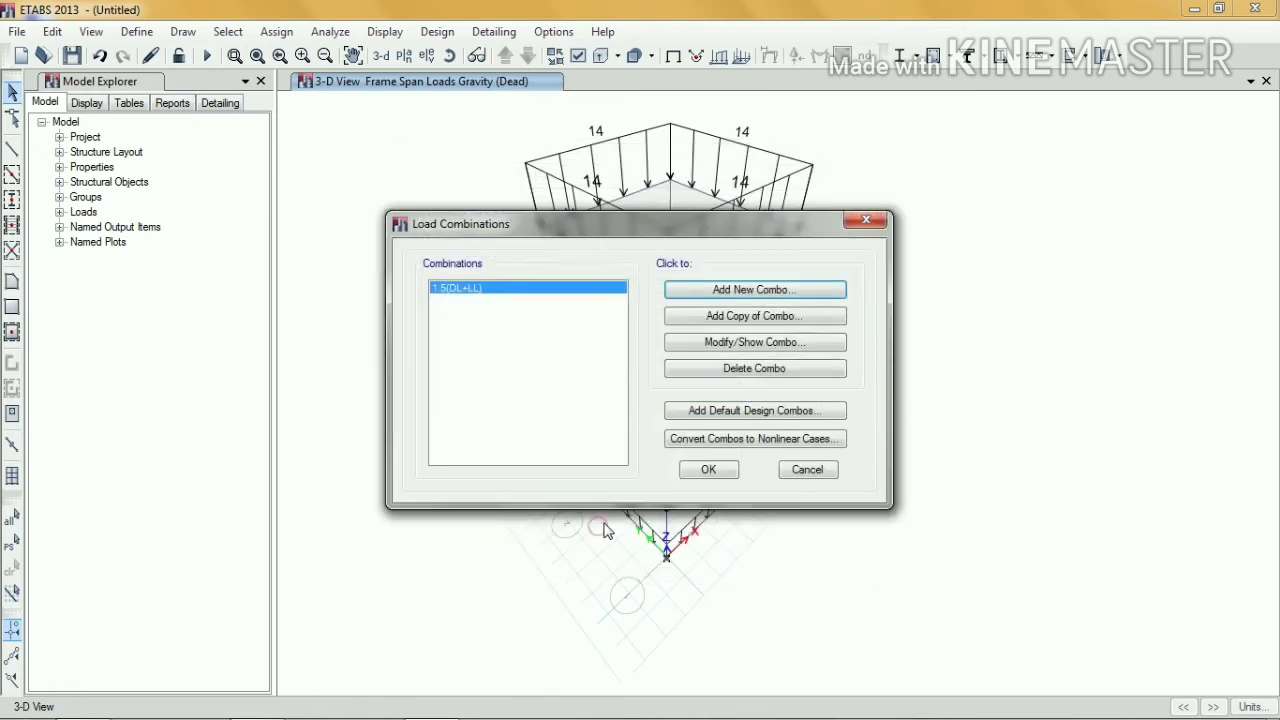
click(697, 471)
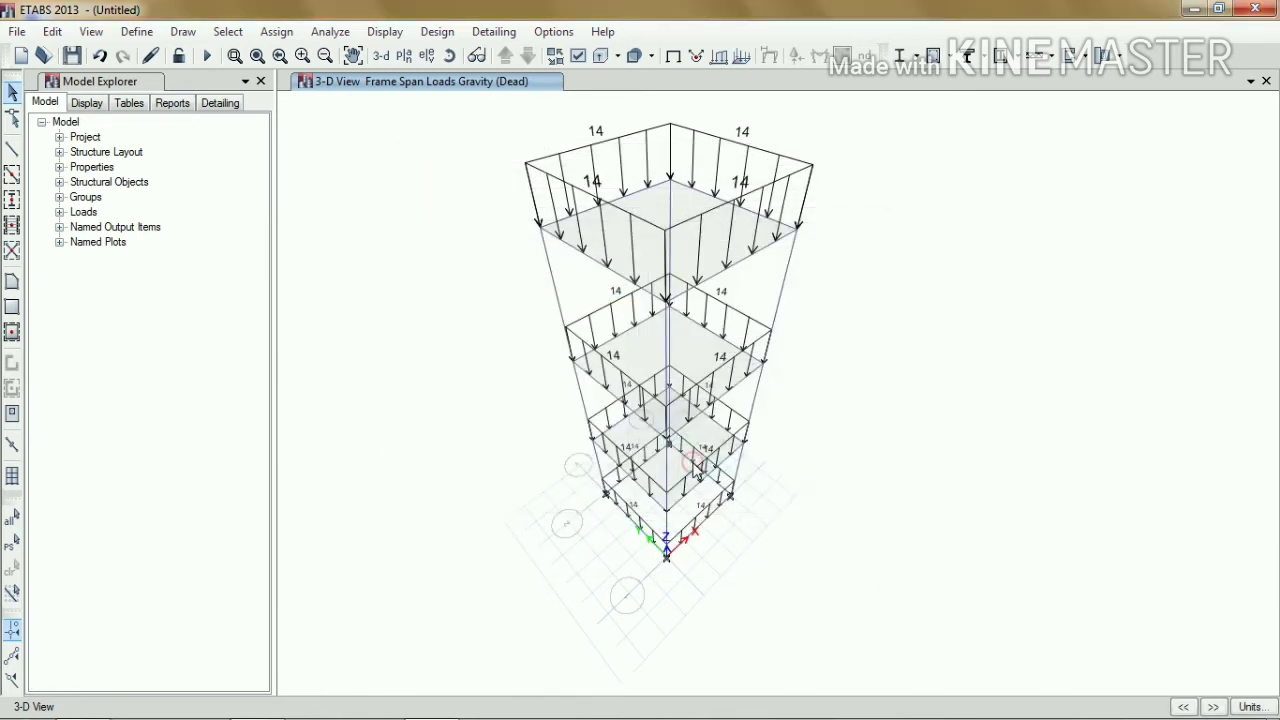
Run Check Model with all joint, frame, shell, meshing and loading checks ticked.
click(332, 33)
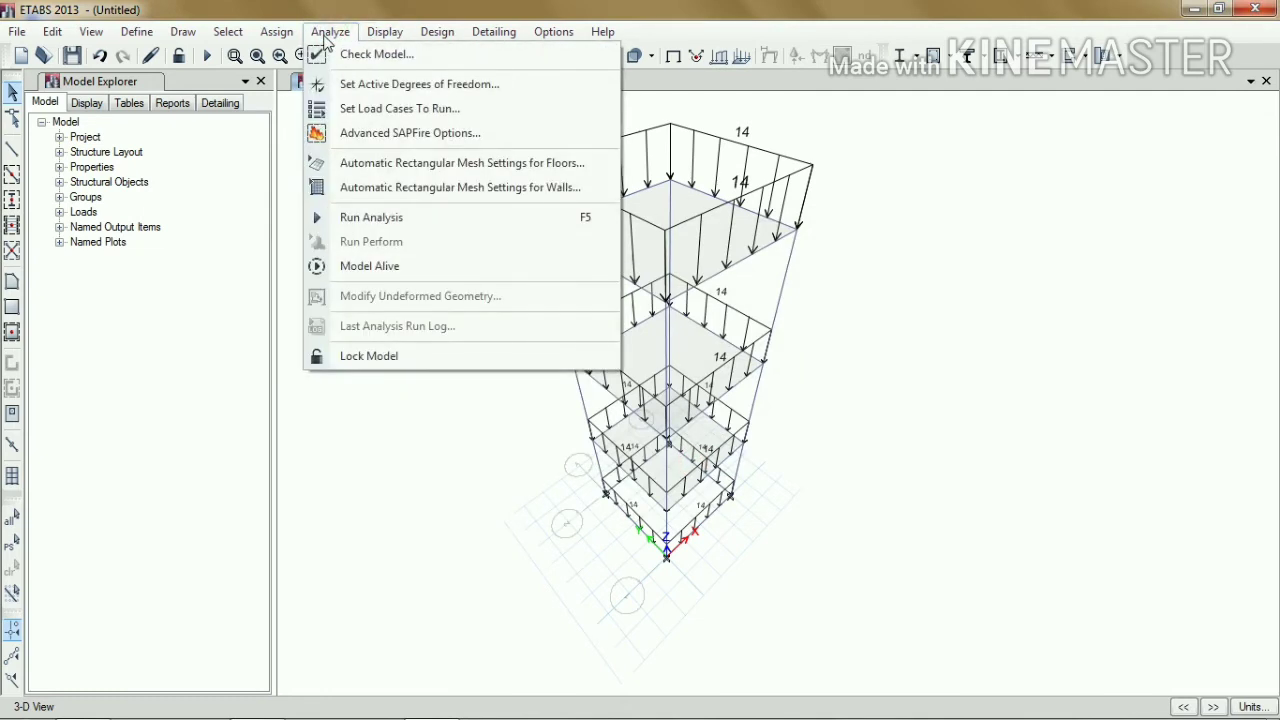
click(346, 58)
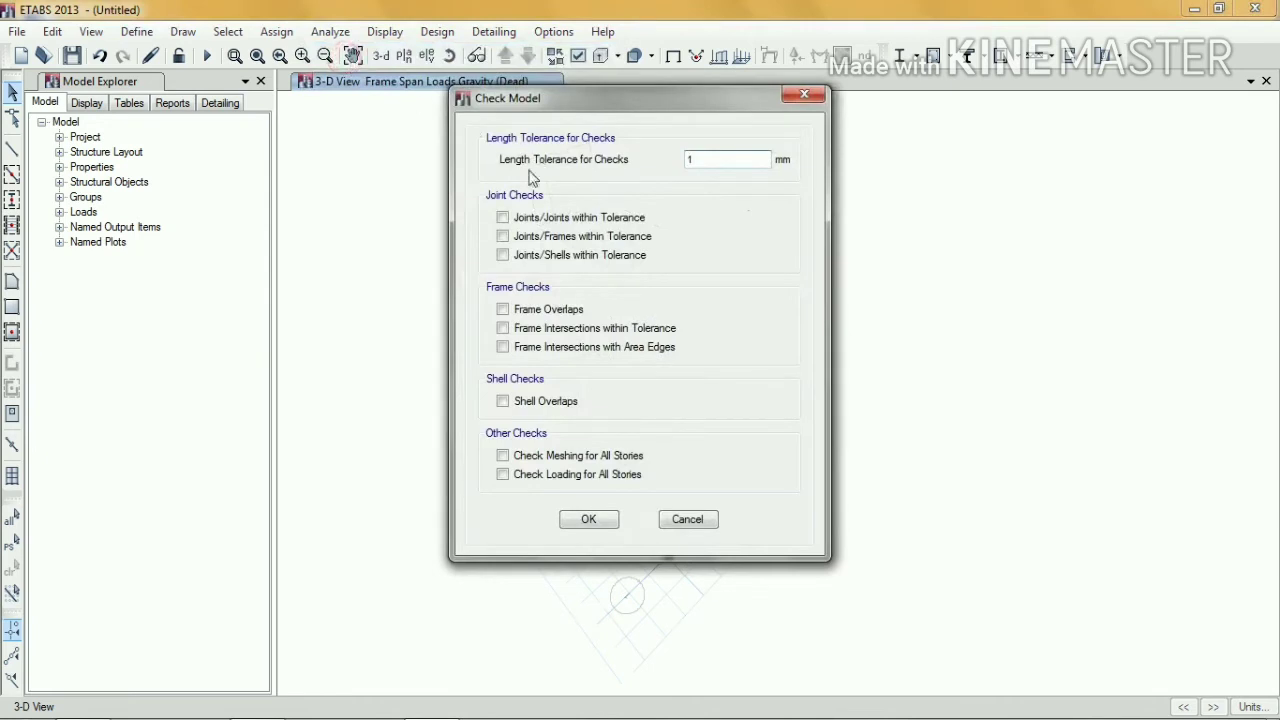
click(524, 217)
click(528, 255)
click(541, 310)
click(540, 328)
click(540, 347)
click(530, 402)
click(534, 455)
click(532, 474)
click(606, 522)
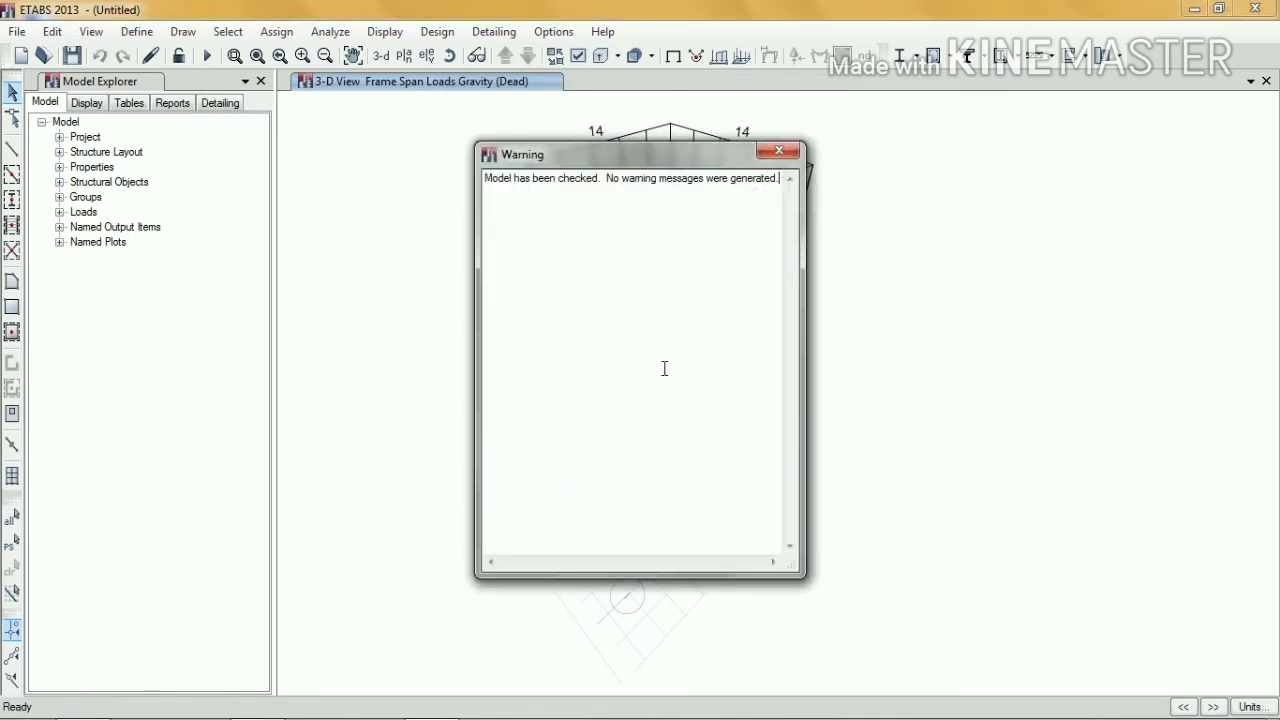
Close the no-warnings report and keep the full 3D active degrees of freedom.
drag(603, 179, 776, 178)
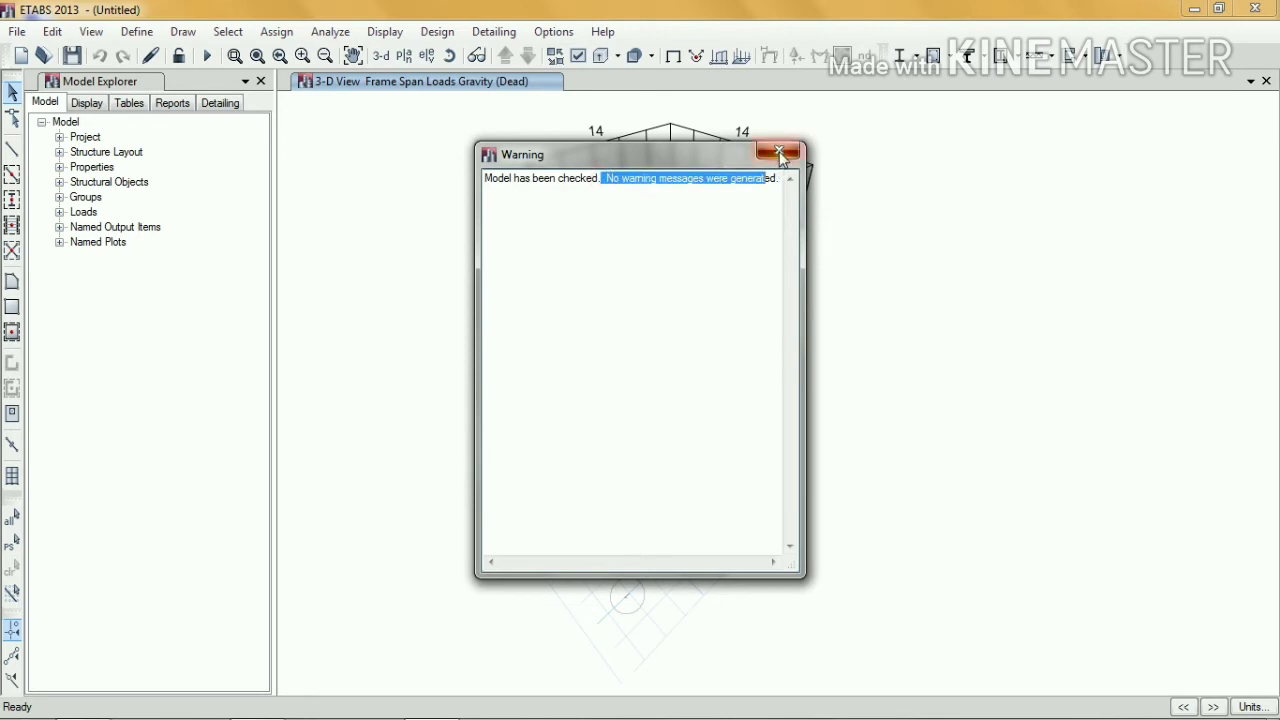
click(781, 155)
click(329, 32)
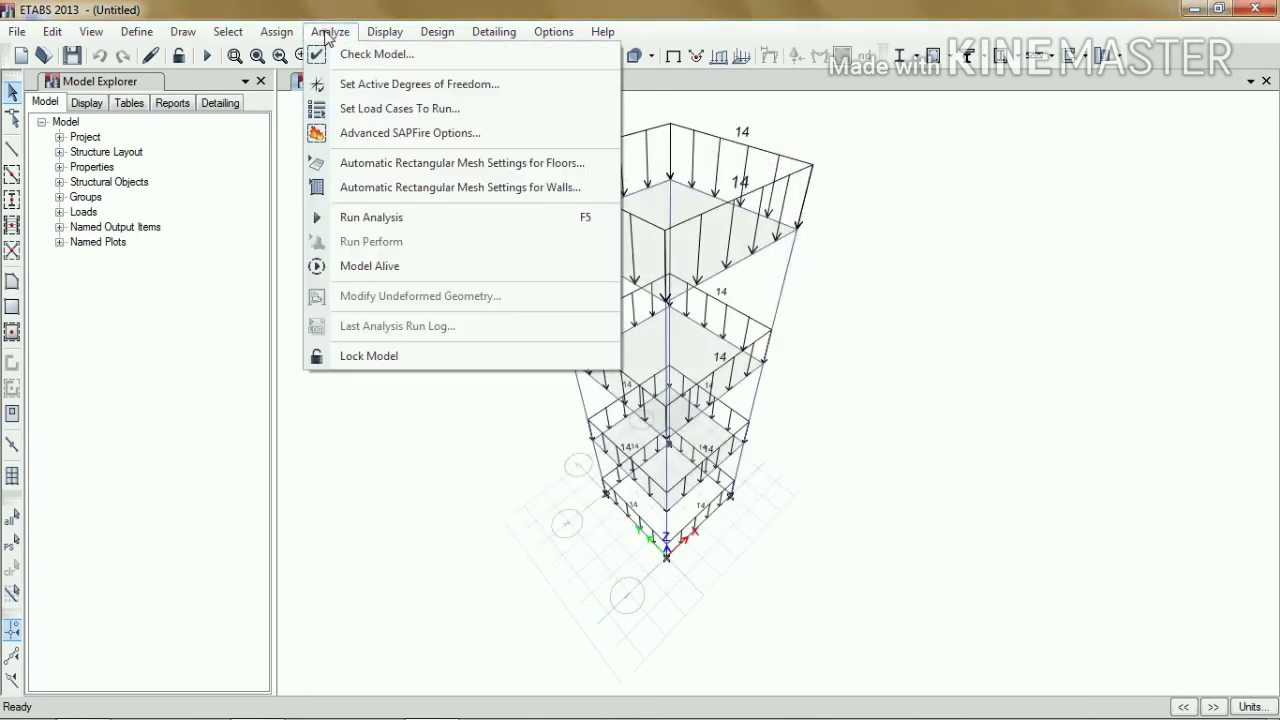
click(345, 86)
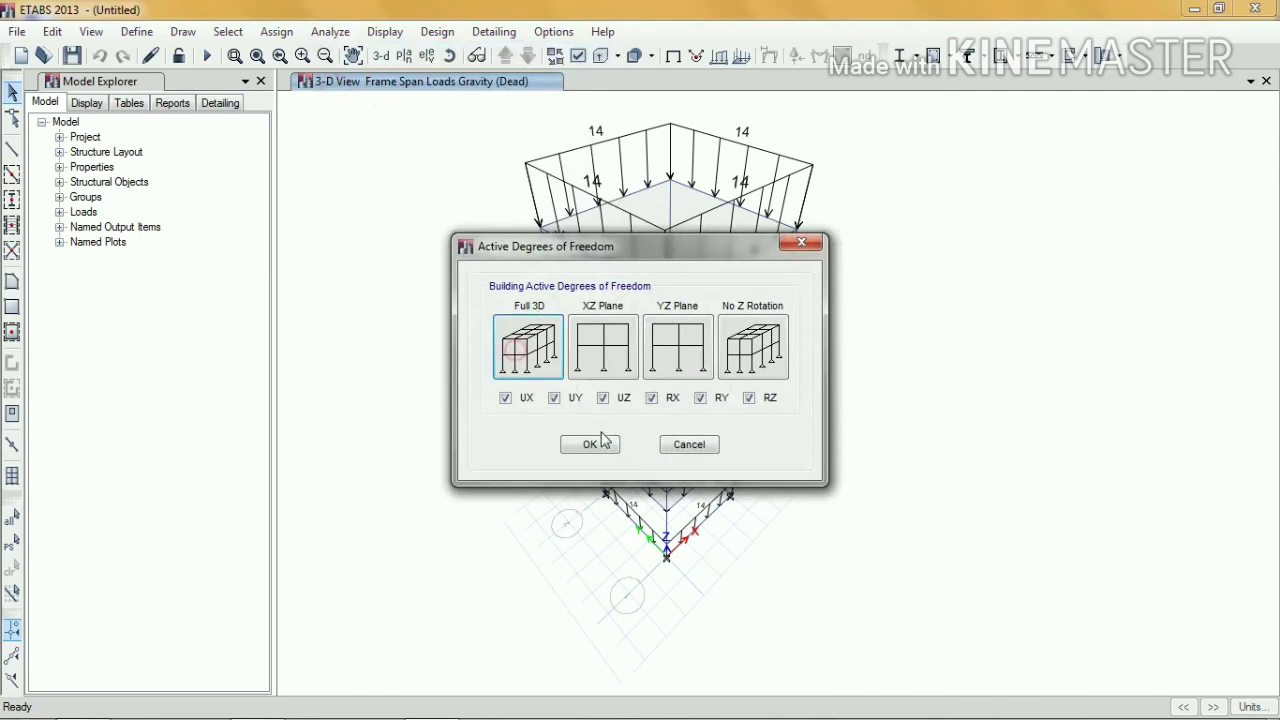
click(588, 444)
Run the analysis for the Dead, Live and Modal load cases.
click(329, 32)
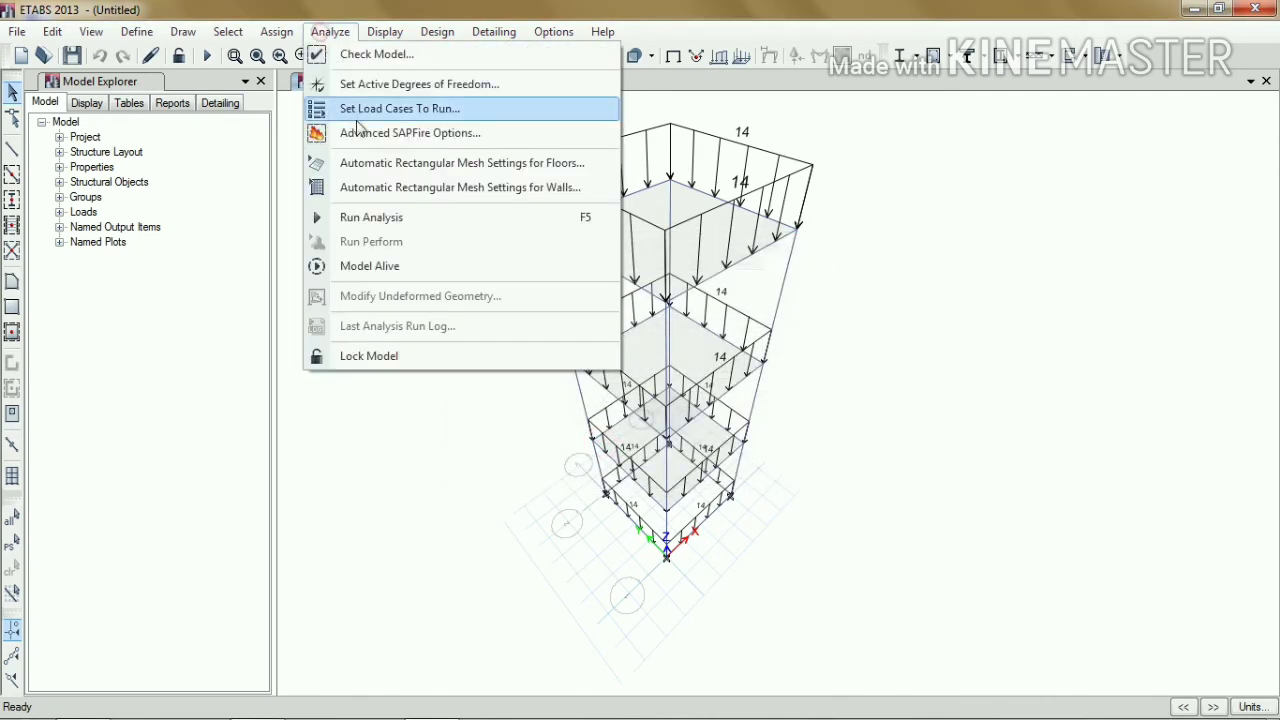
click(362, 108)
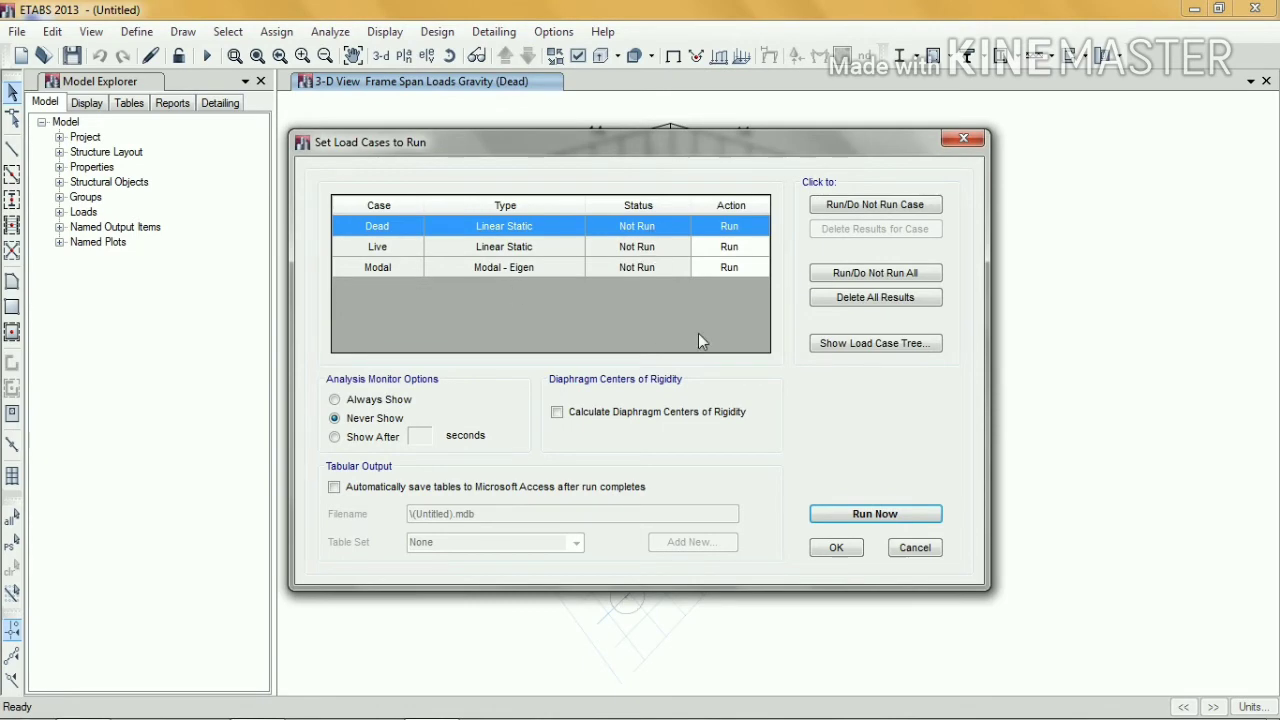
click(829, 514)
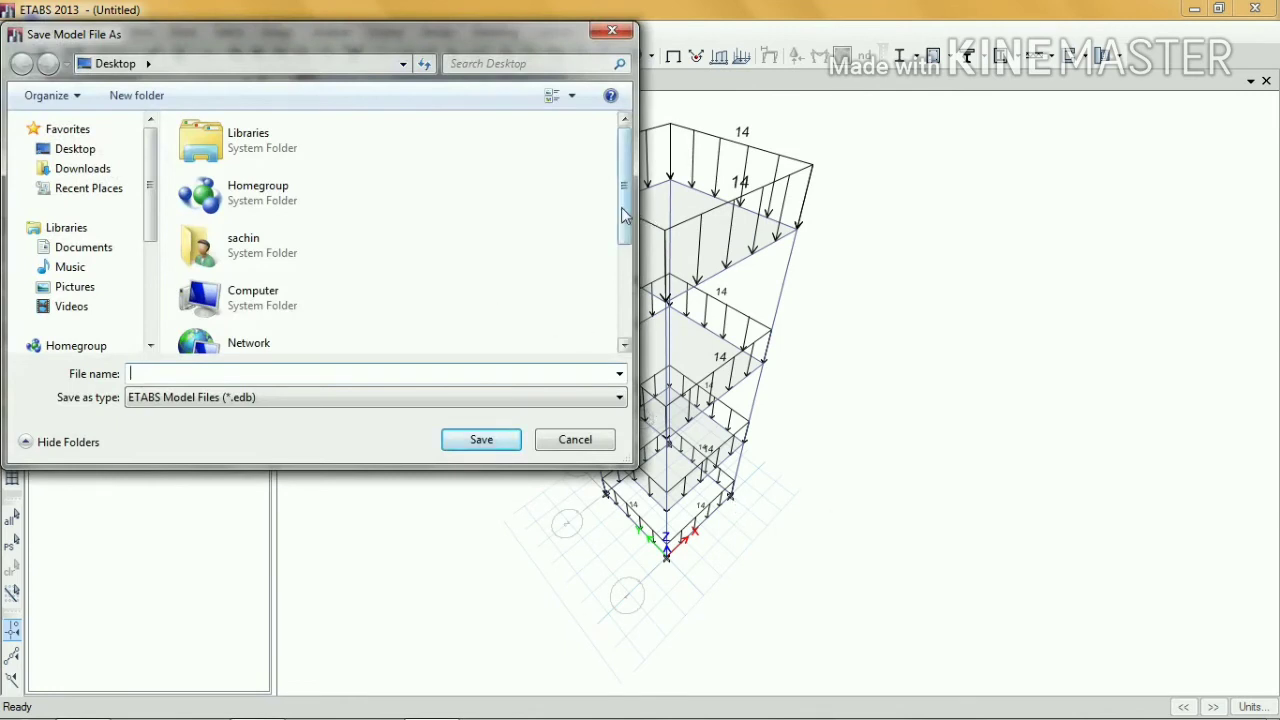
Save the model as 'etab' on the Desktop.
click(110, 155)
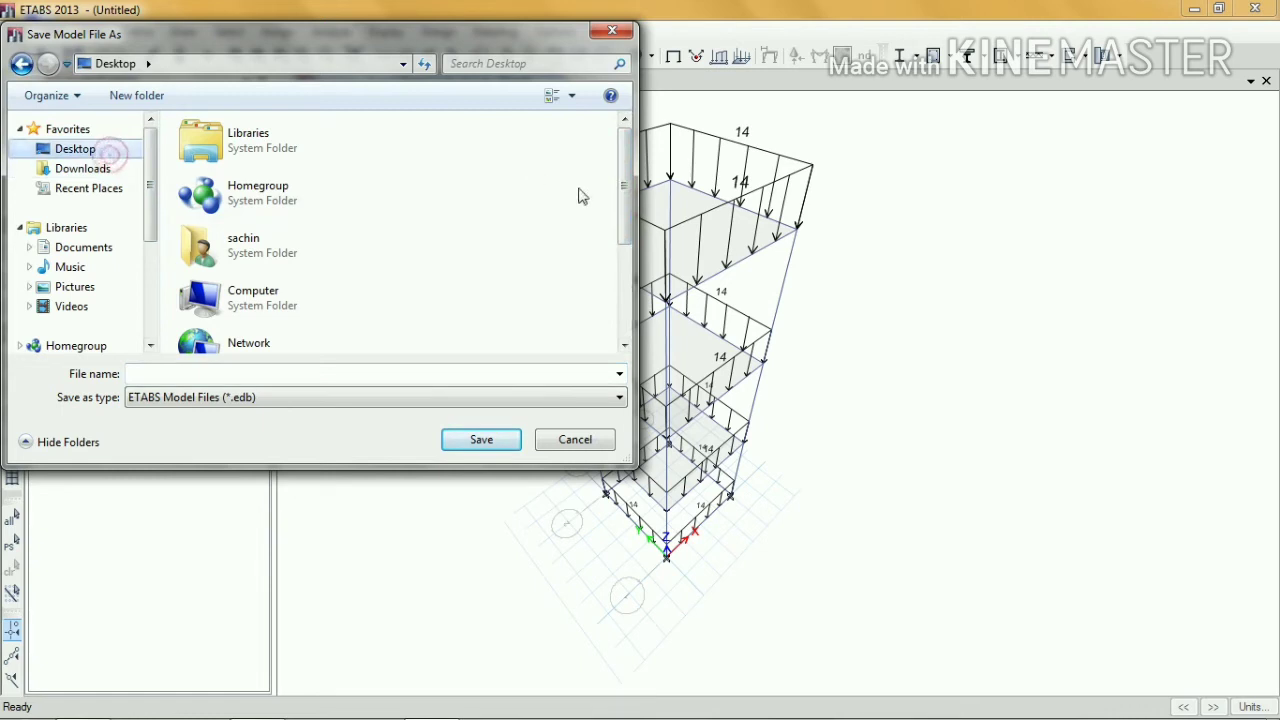
drag(611, 217, 614, 328)
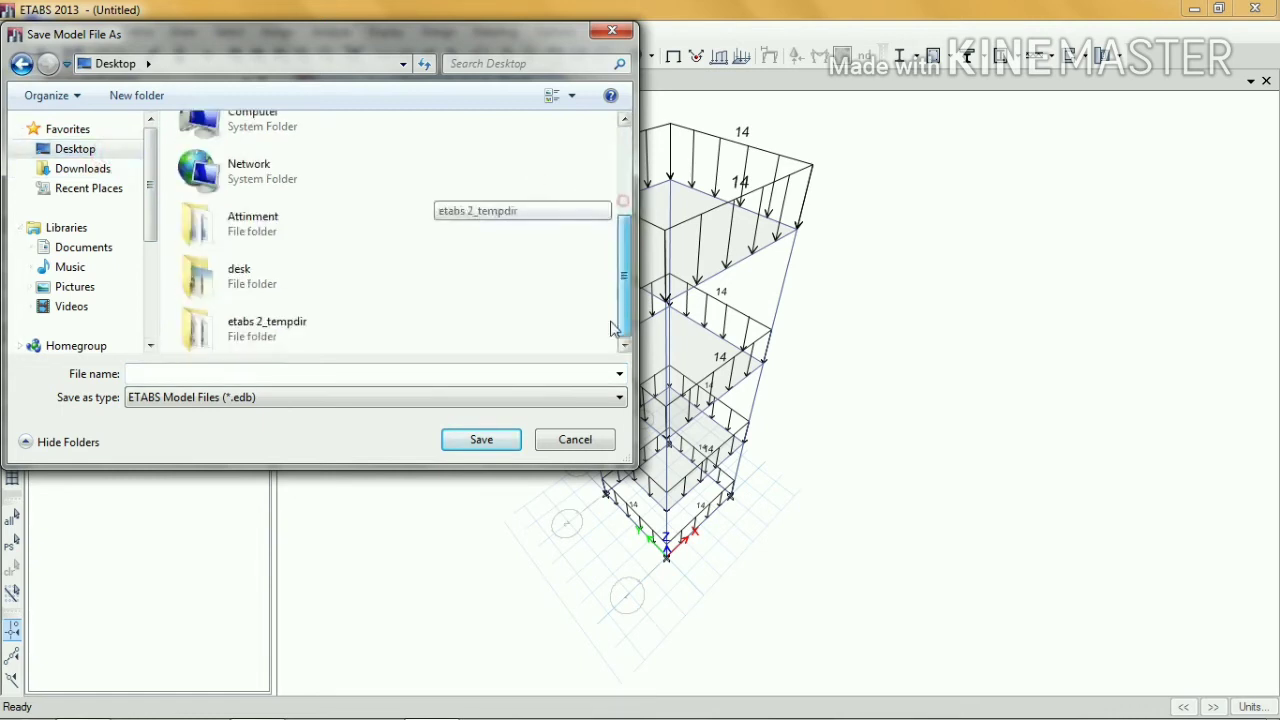
click(470, 371)
text(etav)
key(BackSpace)
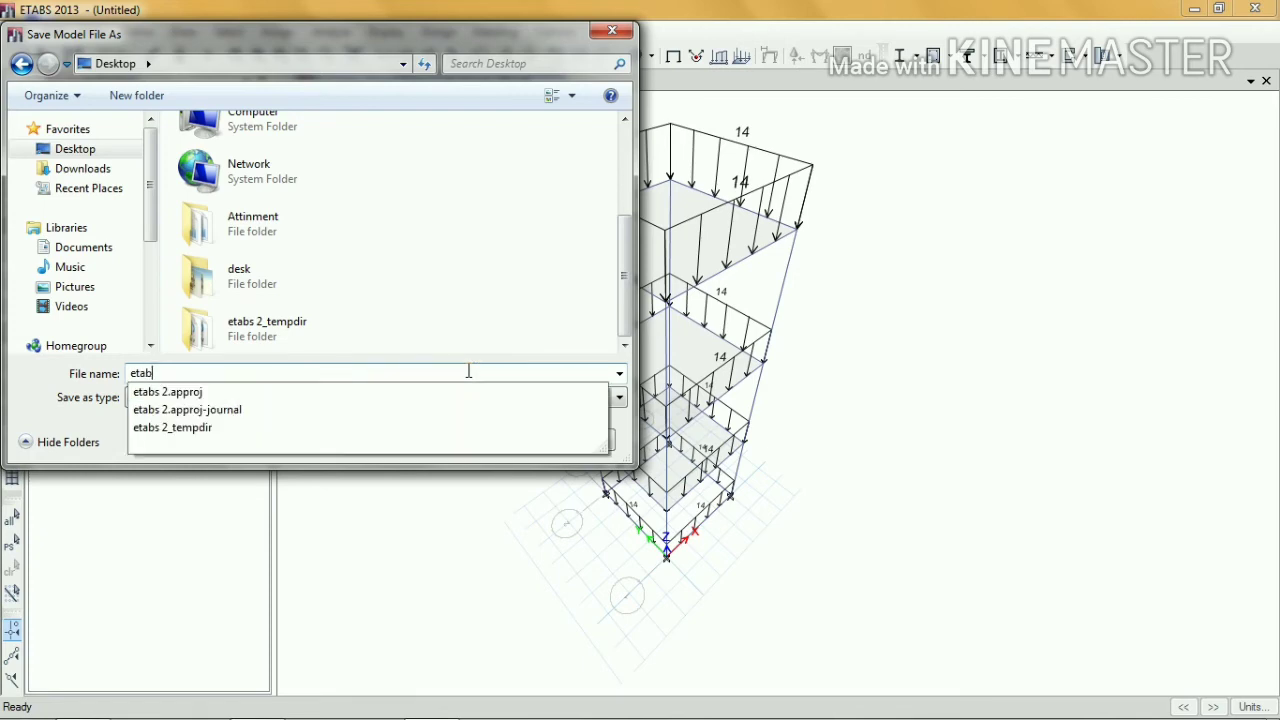
key(Return)
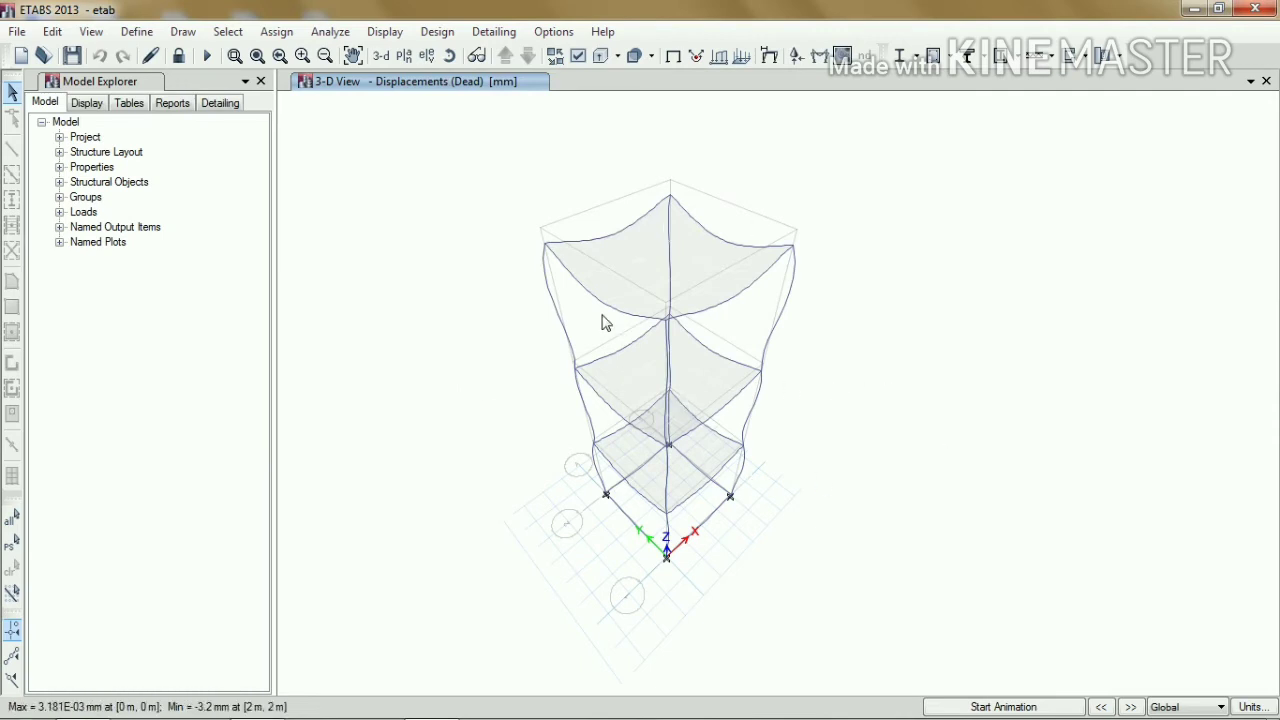
Read a Story3 joint's displacements on the Dead deflected shape, then bring up Display > Force/Stress Diagrams.
mouse_move(736, 297)
click(330, 31)
mouse_move(384, 33)
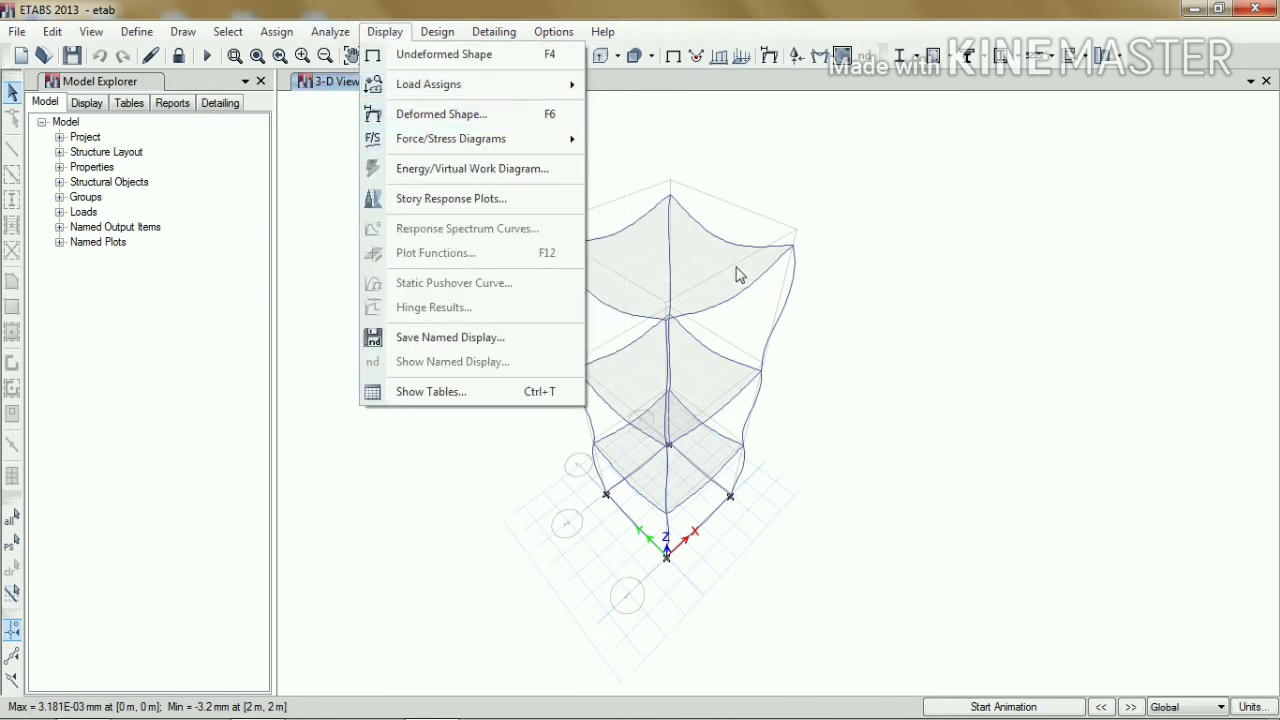
click(788, 413)
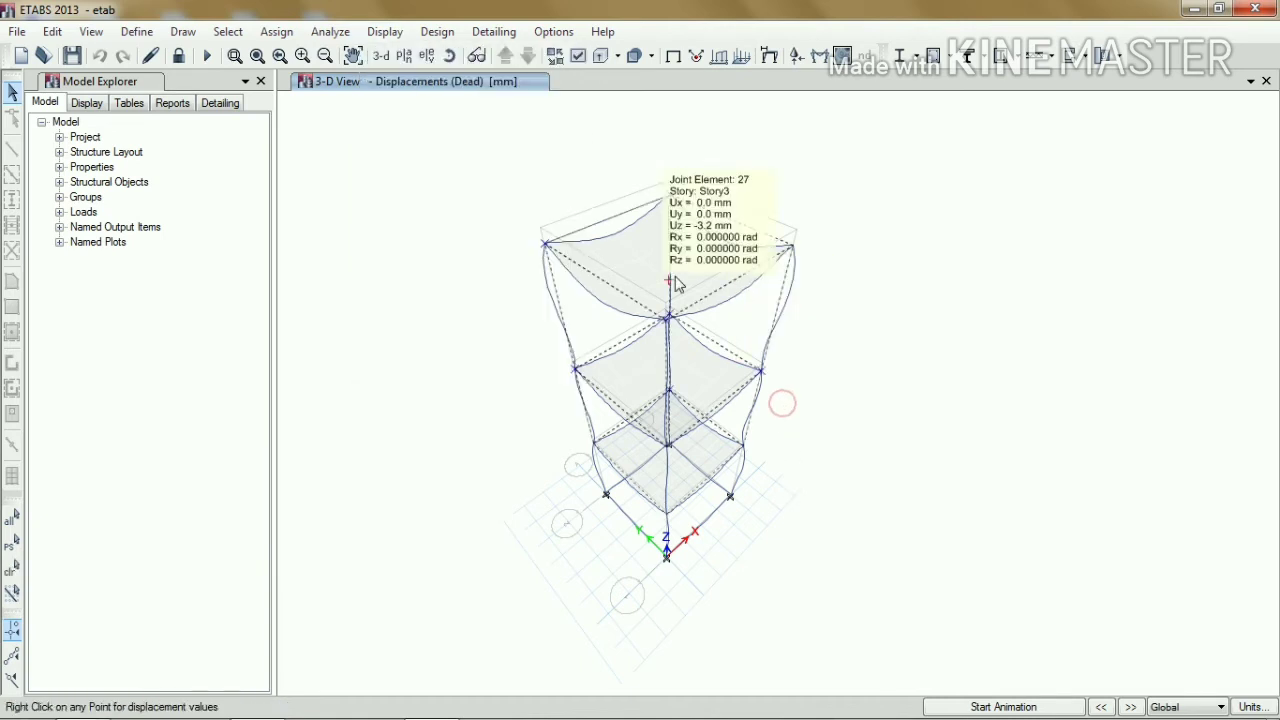
click(384, 31)
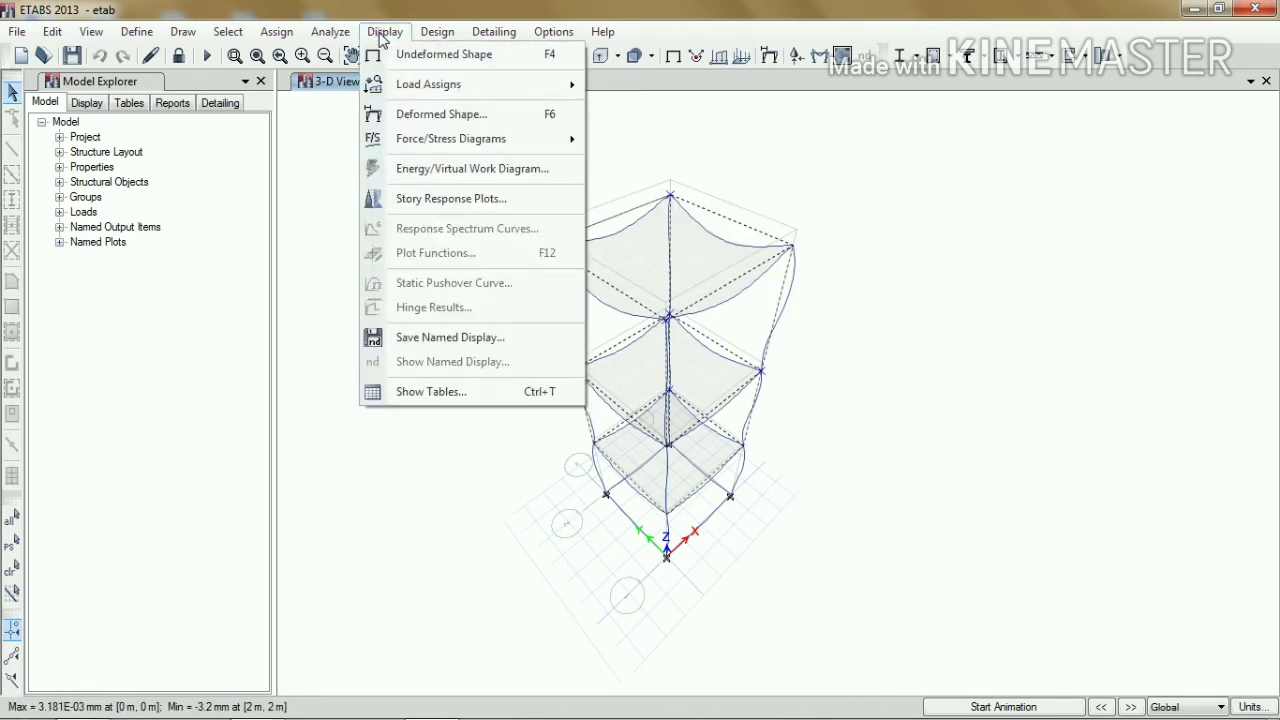
mouse_move(420, 139)
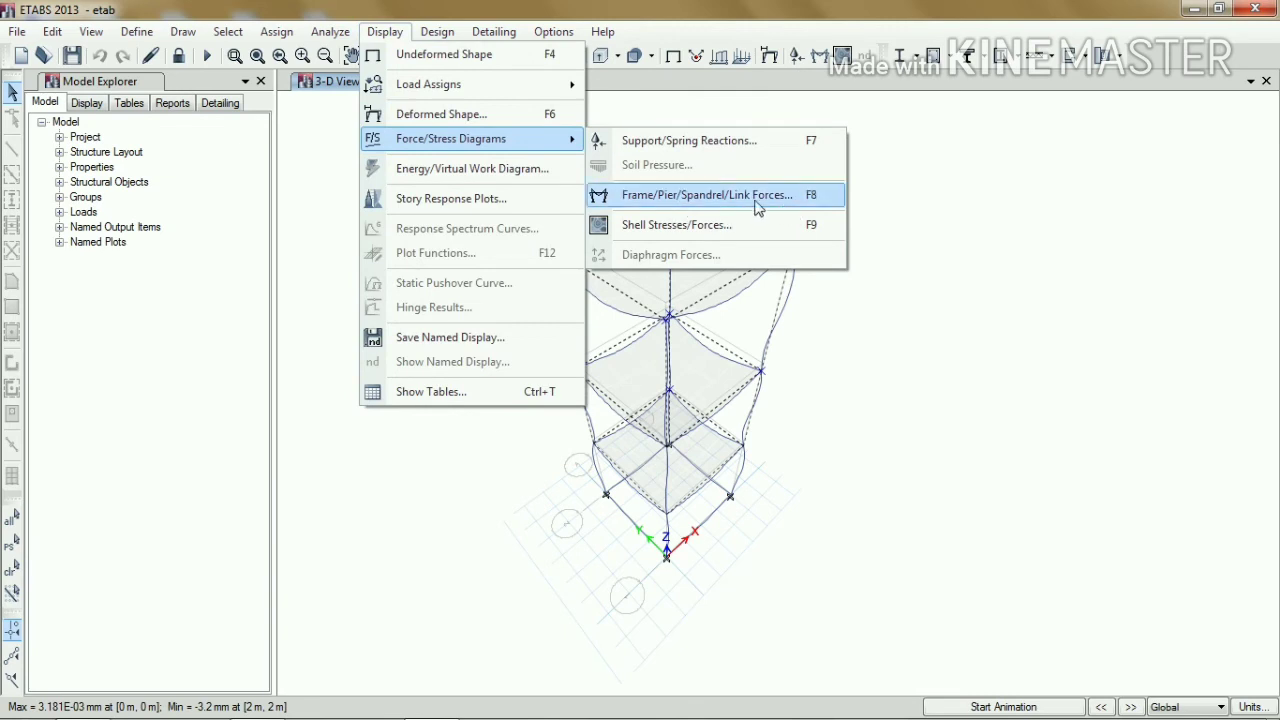
Plot the Moment 3-3 frame diagram for the 1.5(DL+LL) load combination.
click(713, 196)
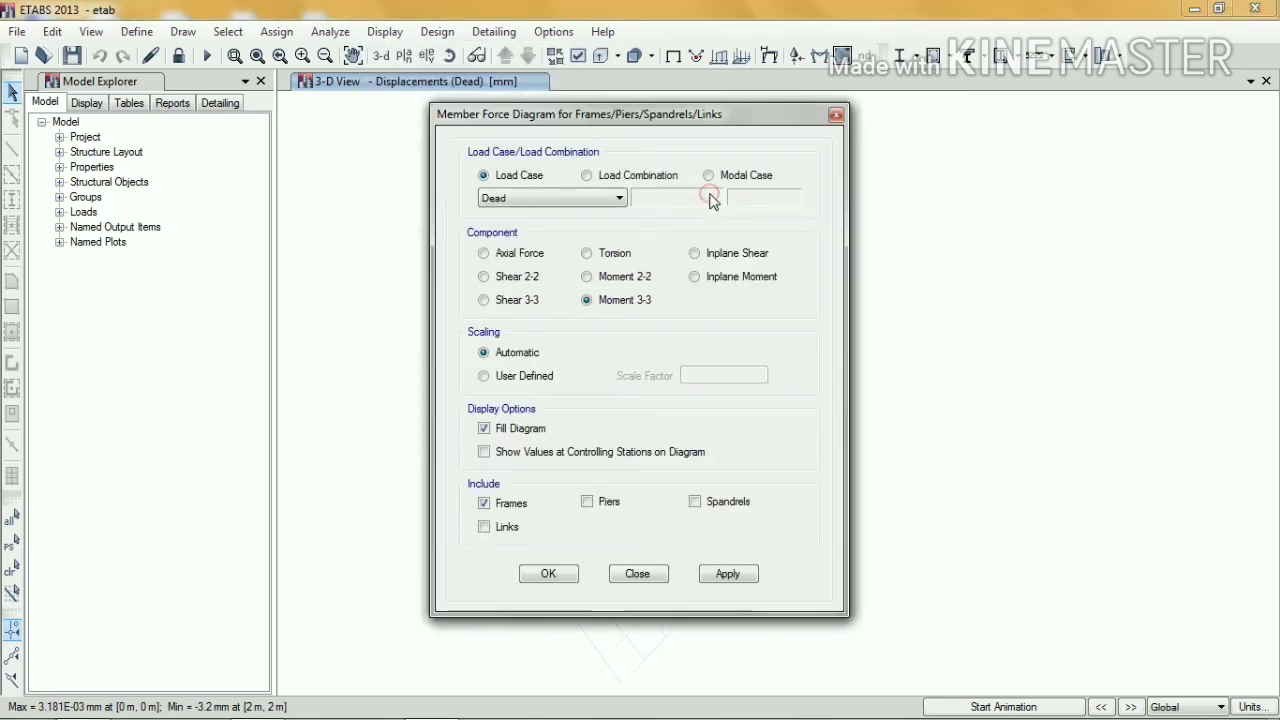
click(543, 198)
click(580, 197)
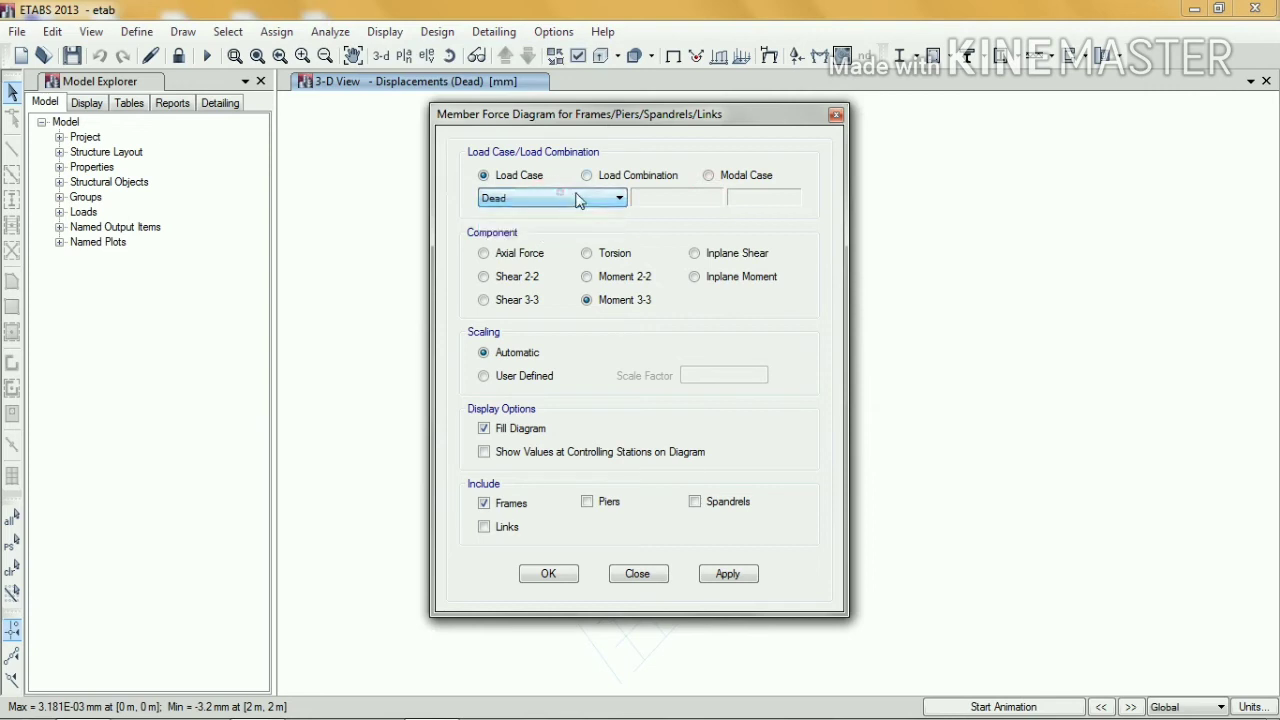
click(630, 175)
click(585, 200)
click(585, 207)
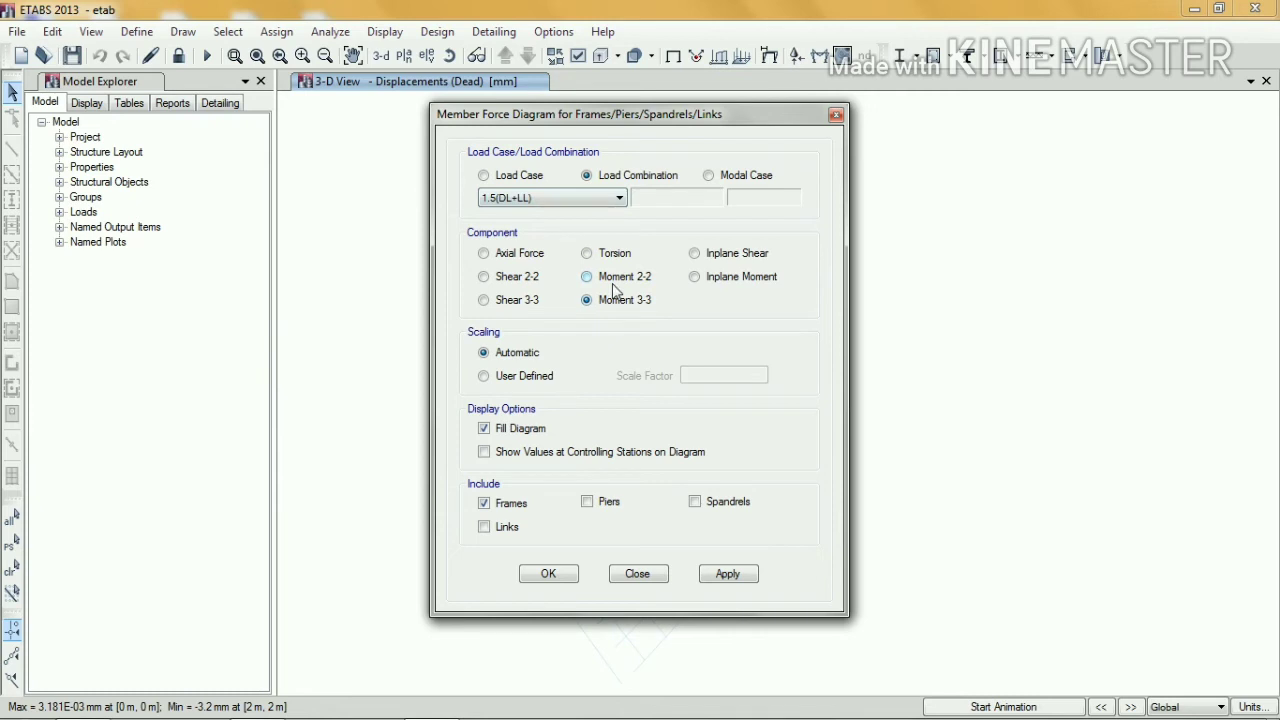
click(731, 572)
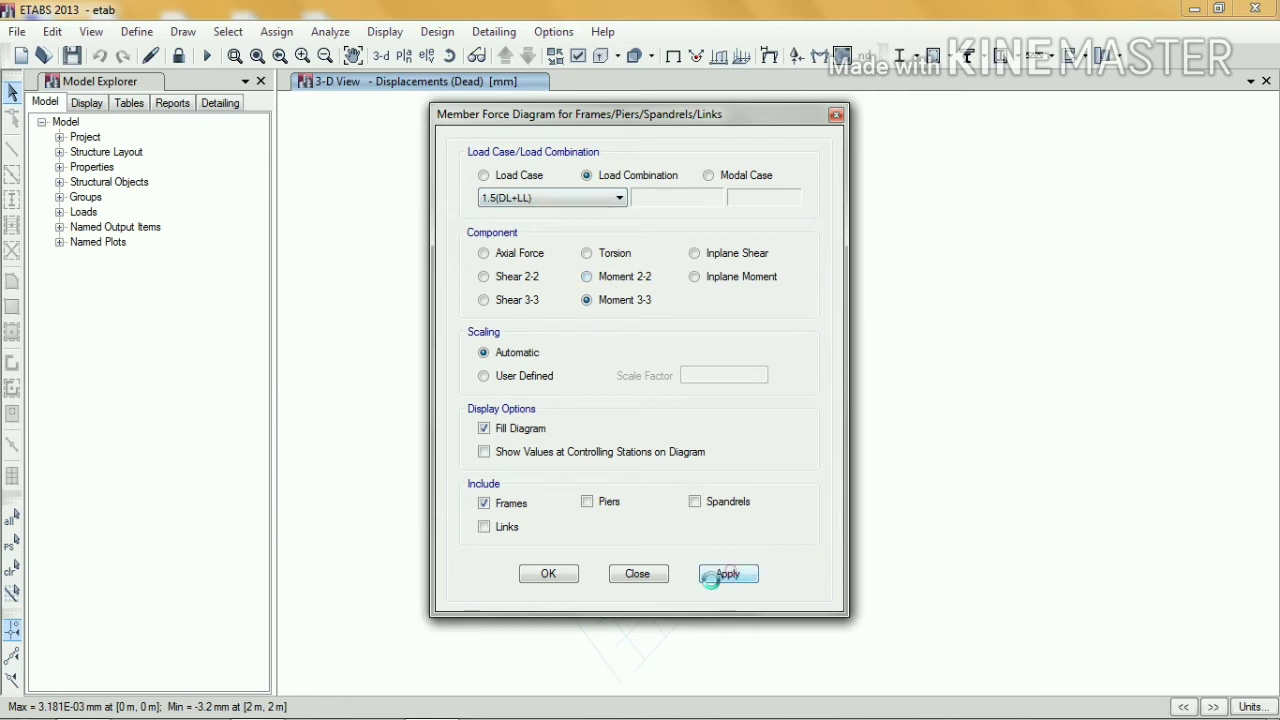
click(563, 573)
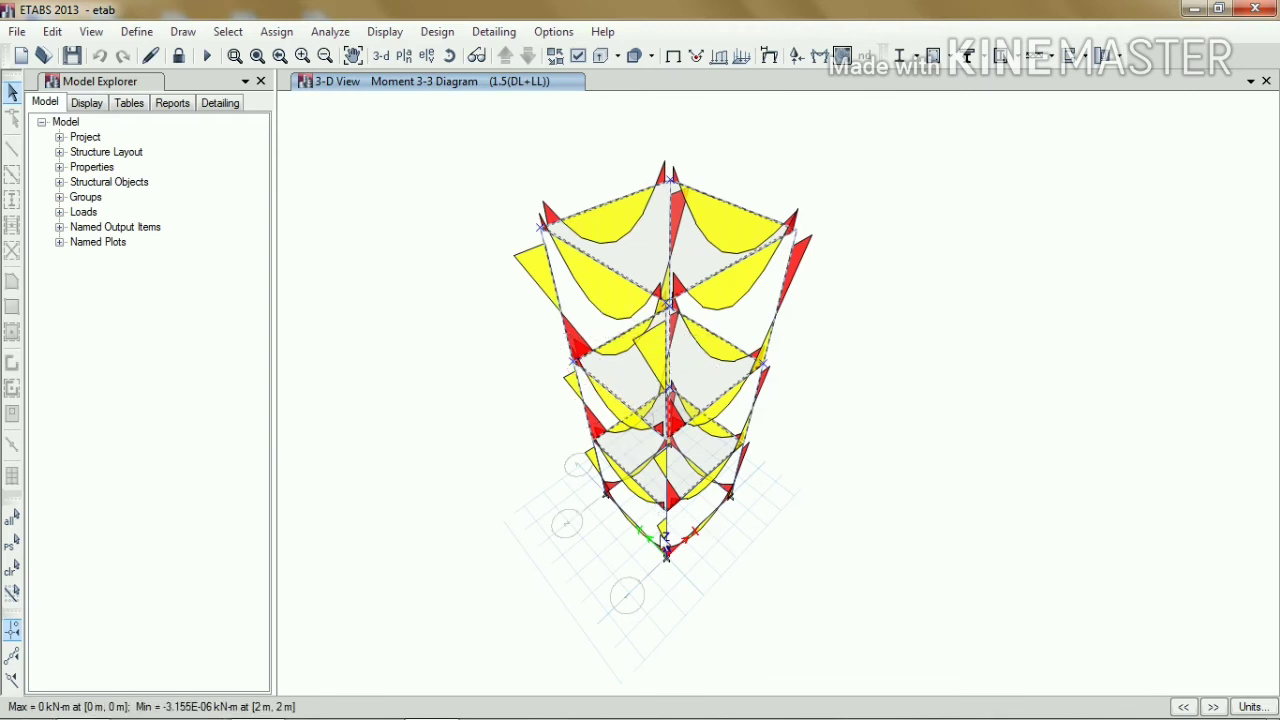
Zoom in and out to inspect the 1.5(DL+LL) moment diagram.
scroll(660, 537, up, 2)
mouse_move(668, 490)
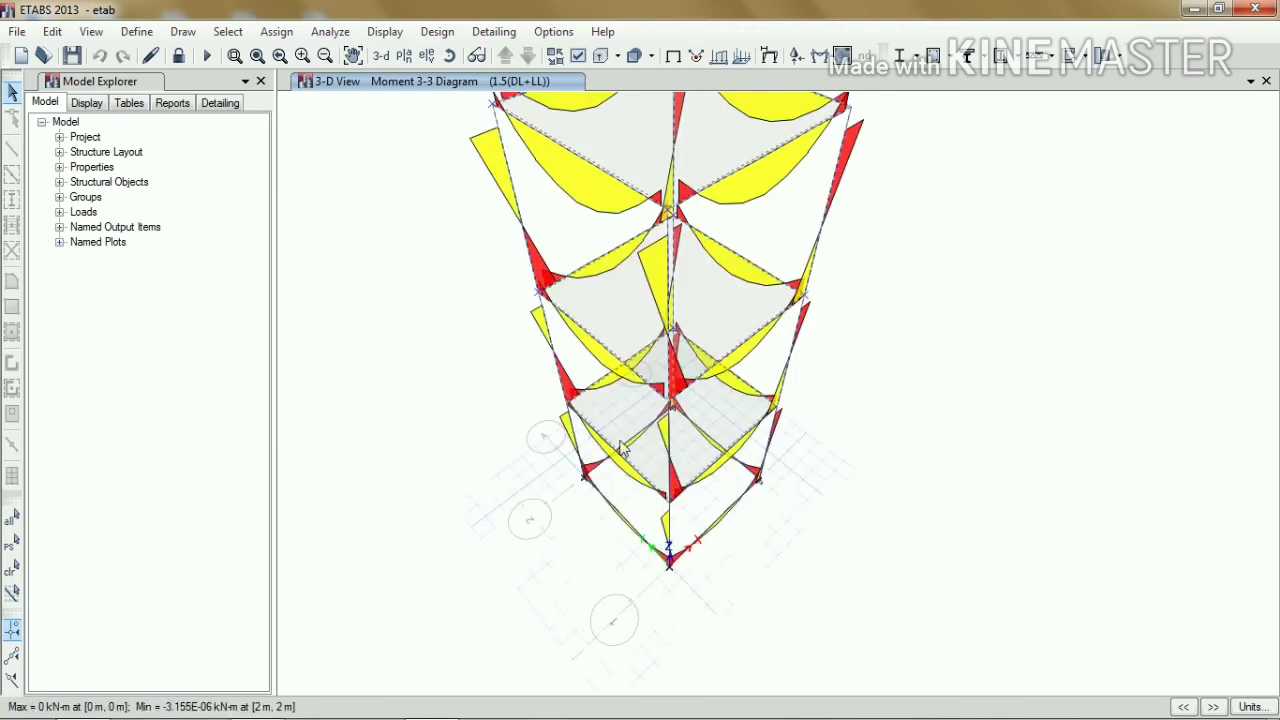
scroll(752, 565, down, 1)
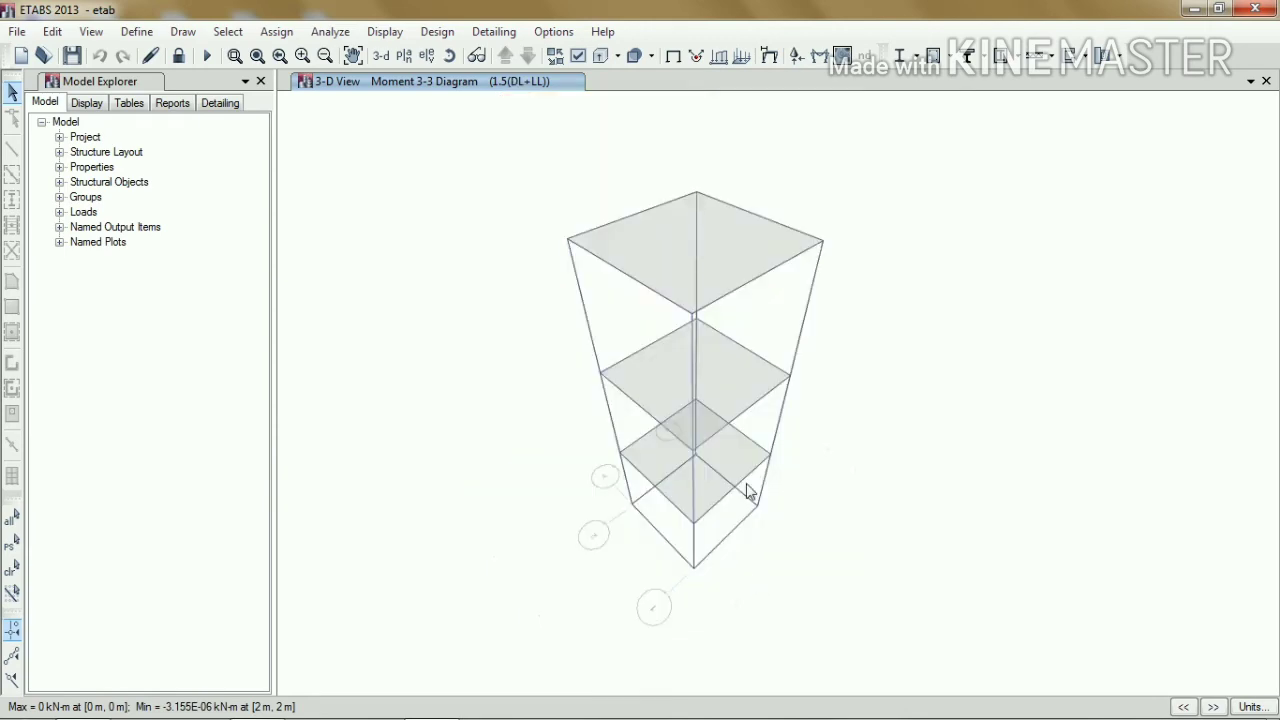
click(316, 34)
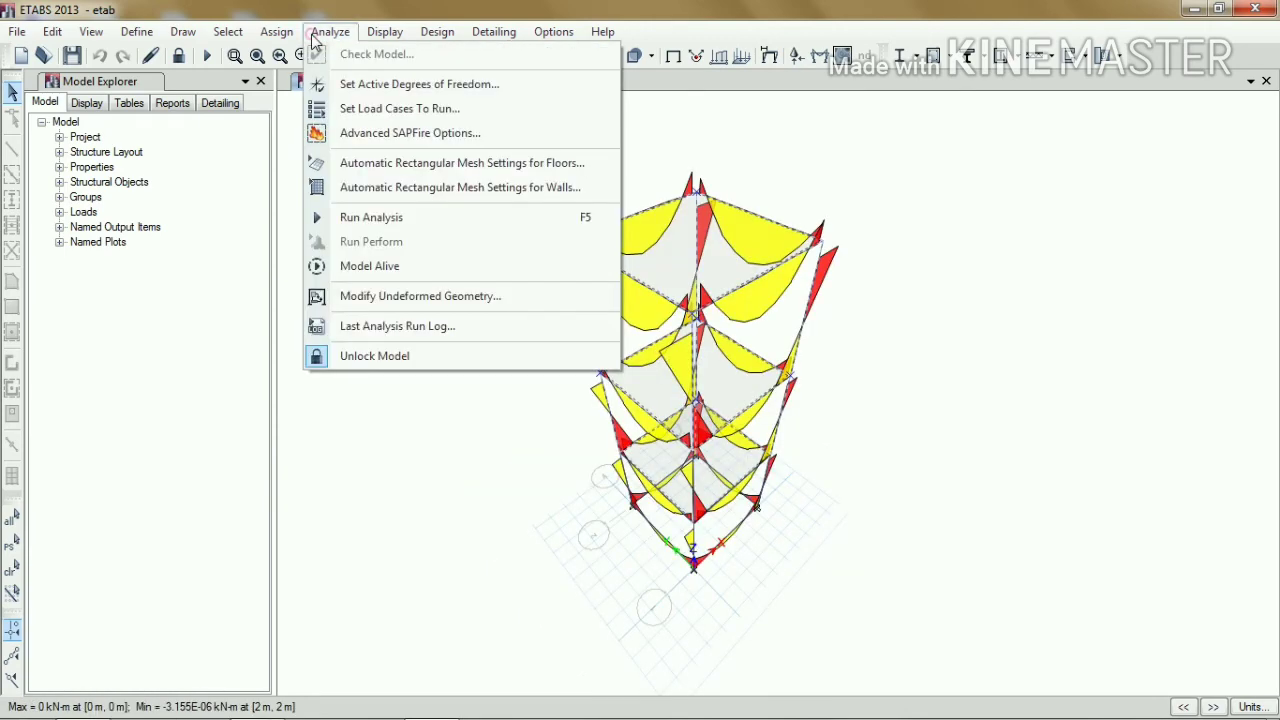
Preview the Shear 2-2 diagram for Dead, then redraw it for 1.5(DL+LL).
mouse_move(385, 32)
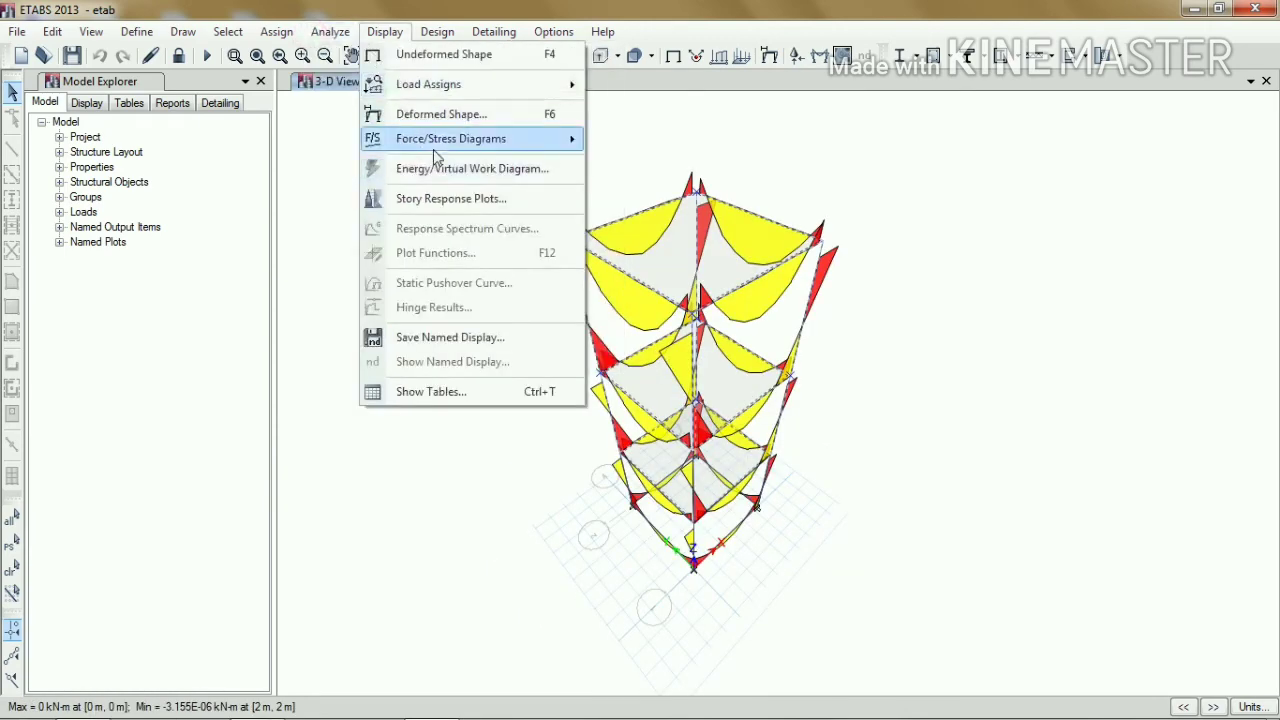
mouse_move(434, 157)
click(712, 195)
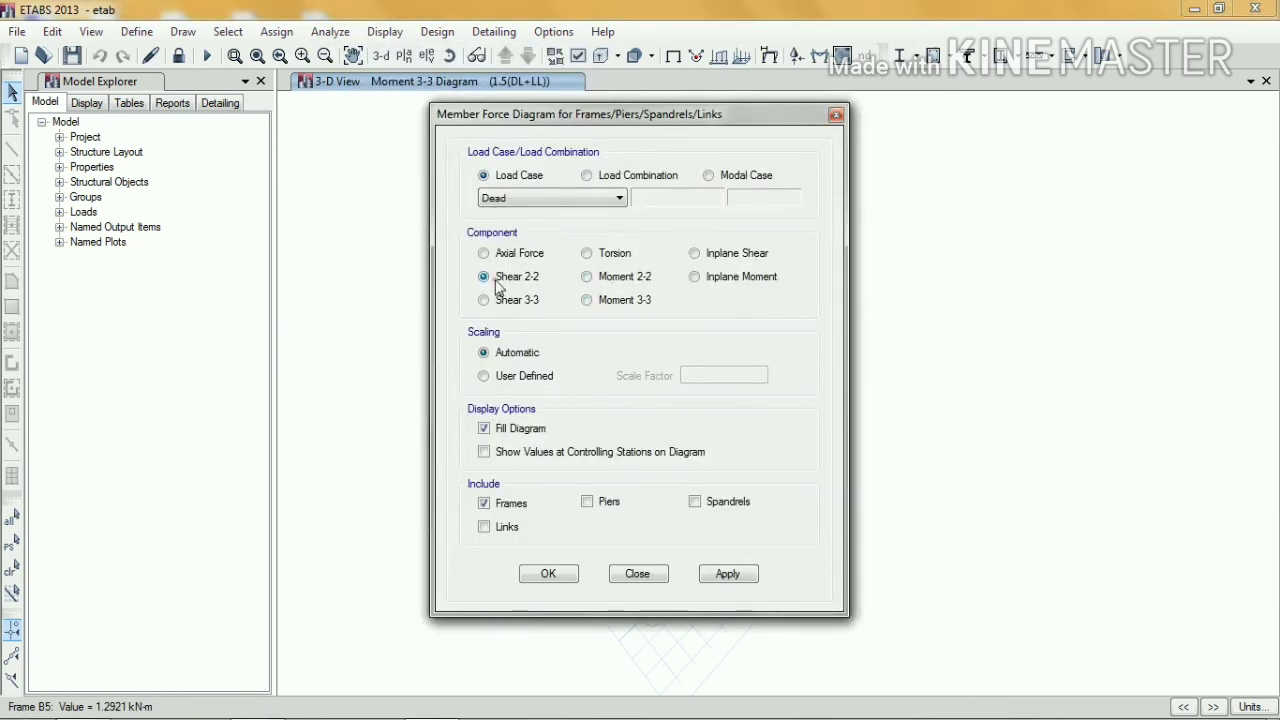
click(728, 574)
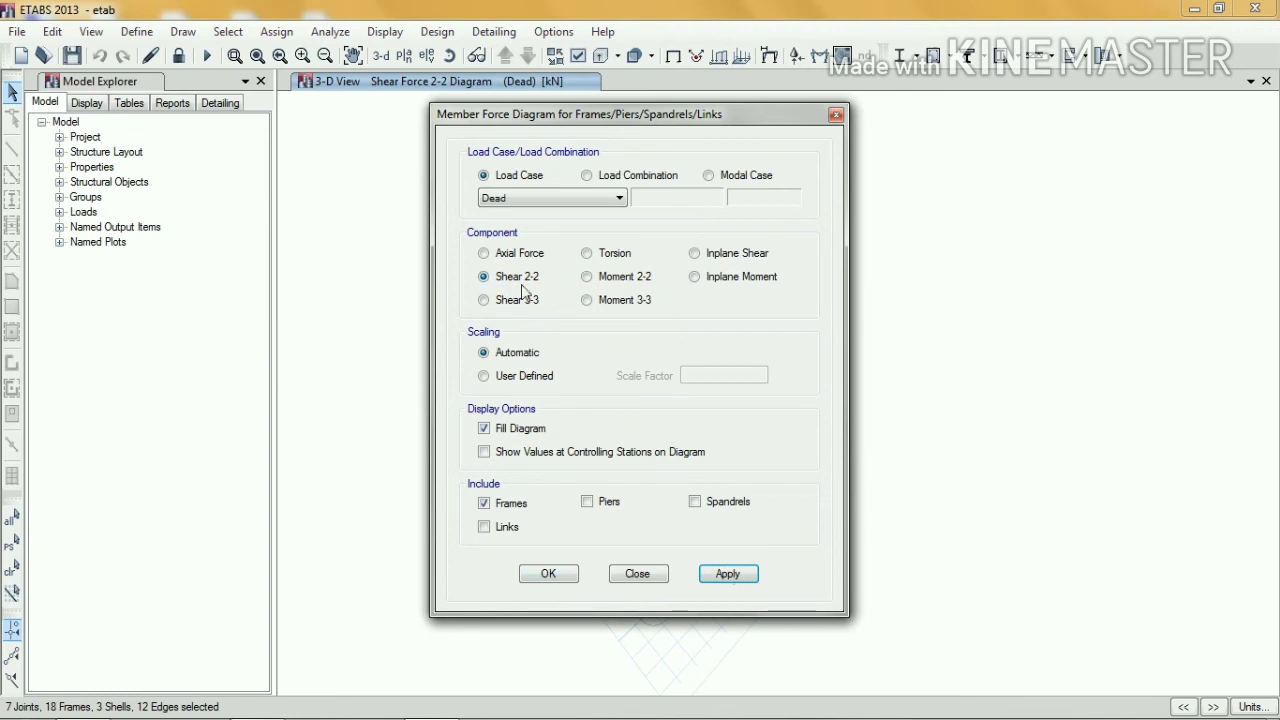
click(586, 175)
click(722, 573)
click(636, 573)
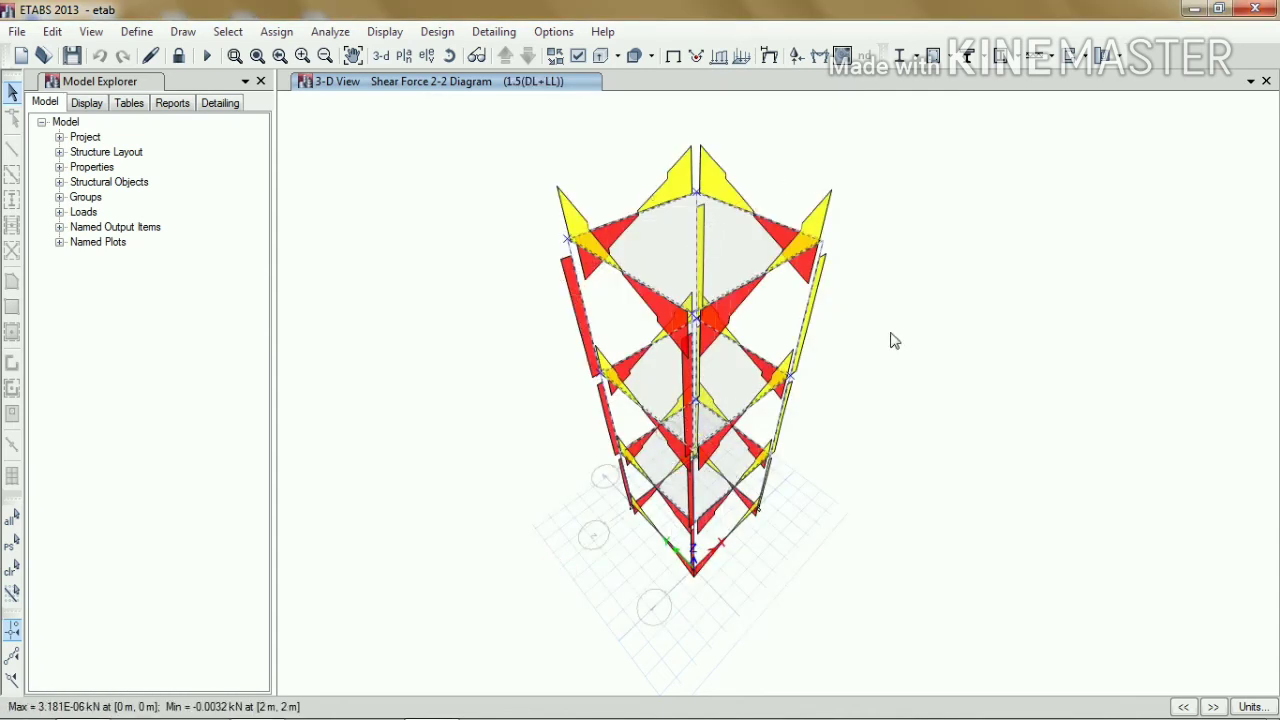
Show the Dead Shear 2-2 diagram with values at controlling stations, e.g. 32.5721 and -7.7746.
click(376, 32)
mouse_move(318, 40)
mouse_move(383, 37)
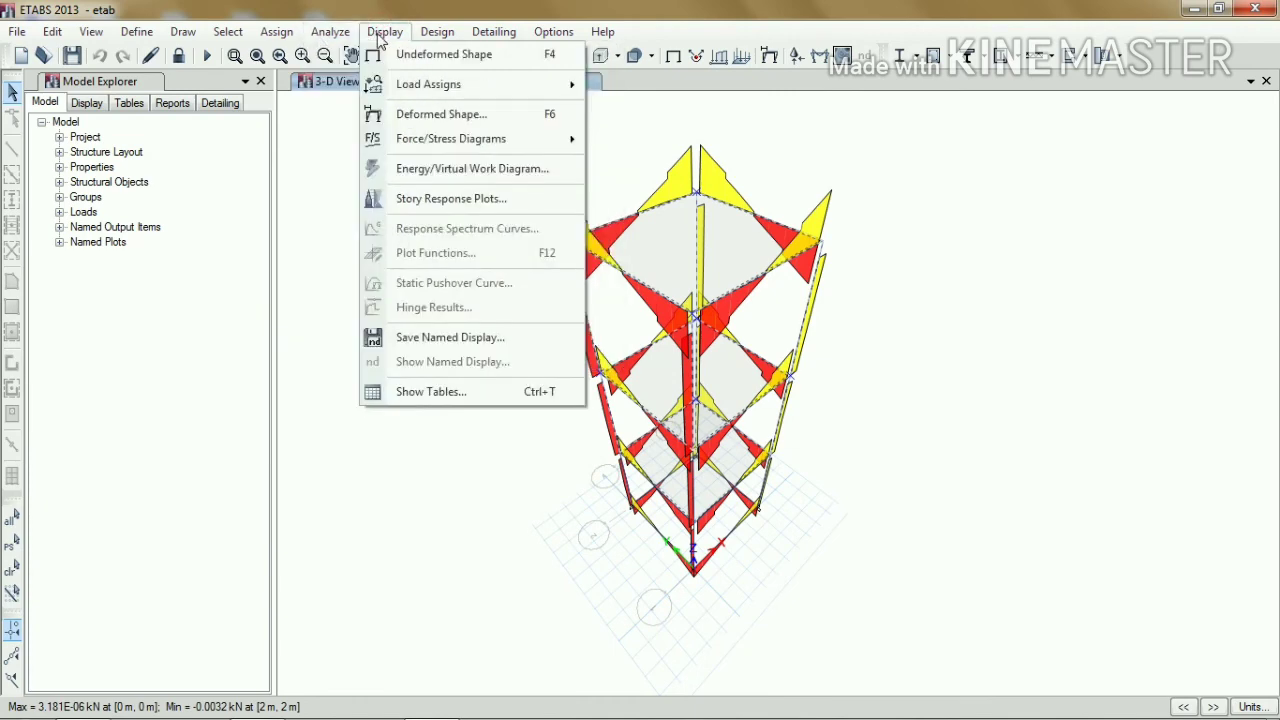
mouse_move(418, 150)
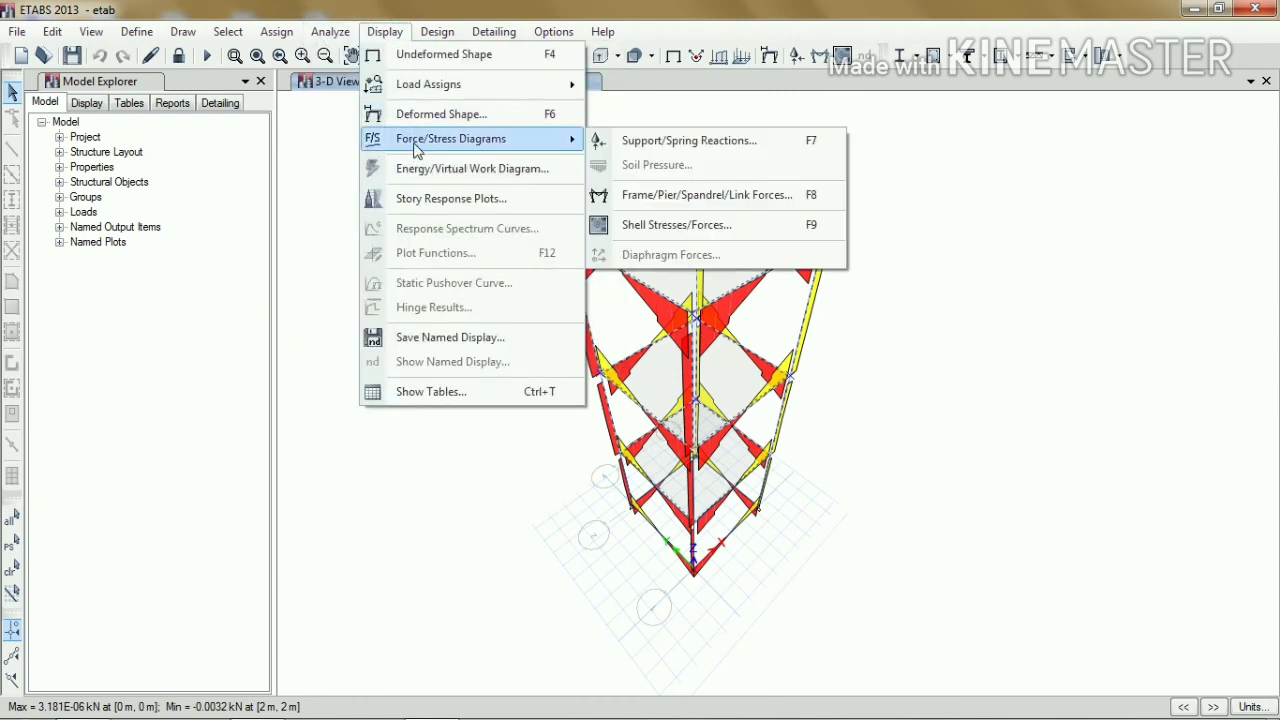
click(680, 195)
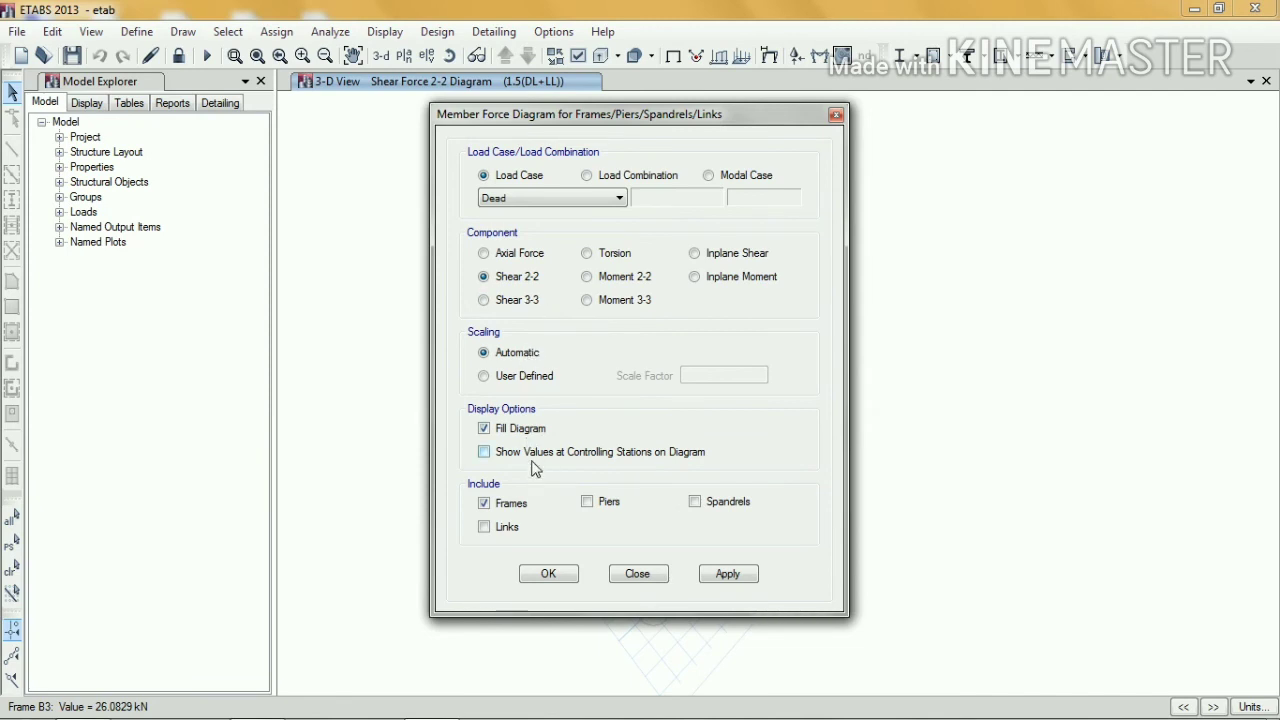
click(530, 455)
click(727, 574)
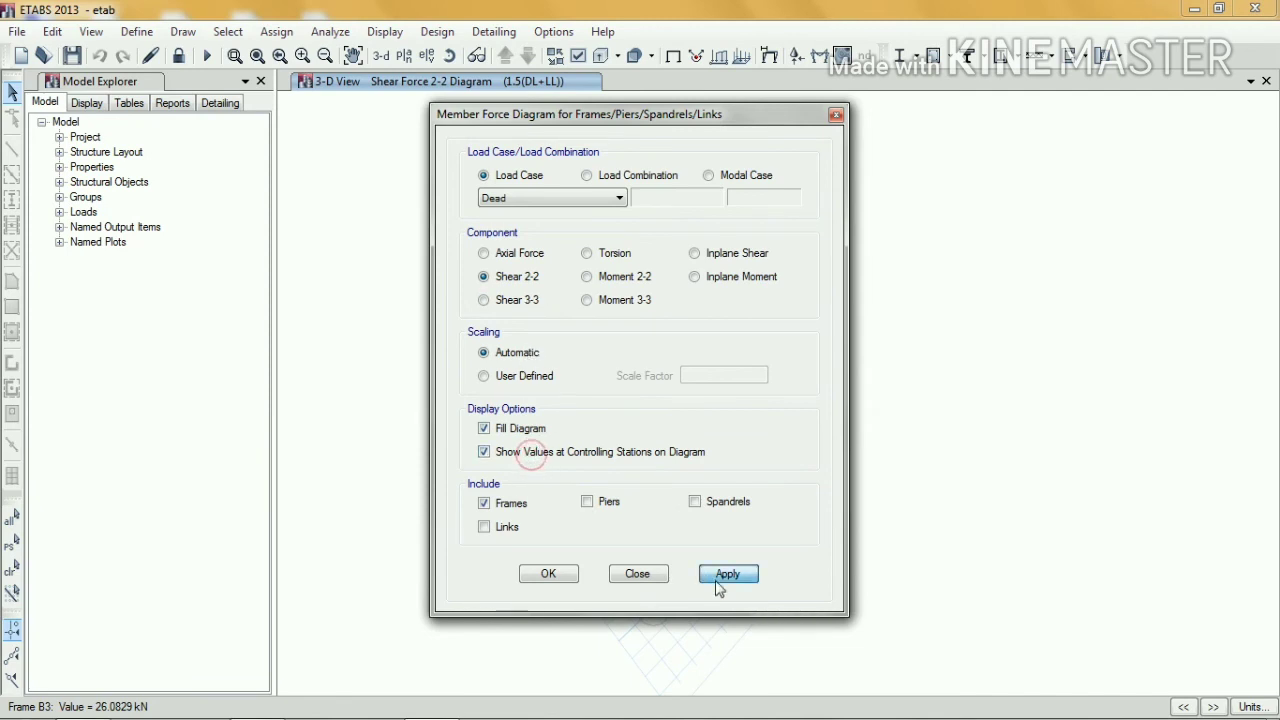
click(549, 575)
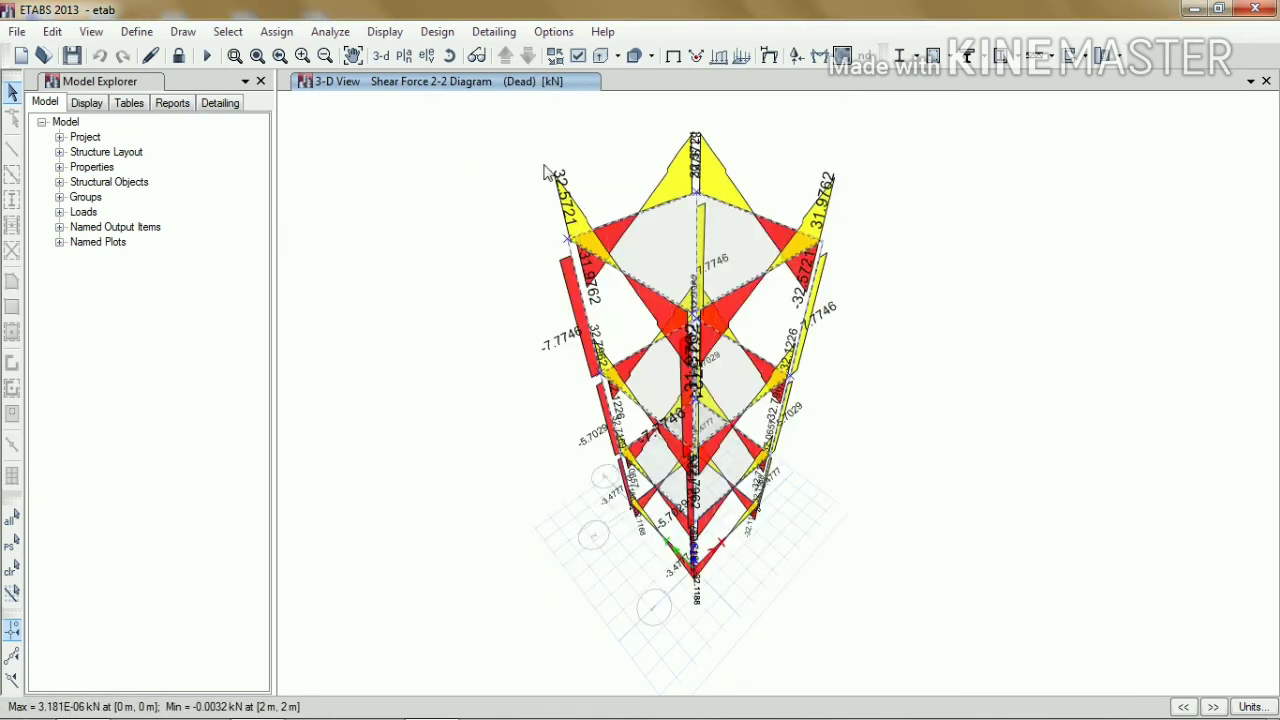
scroll(500, 234, up, 2)
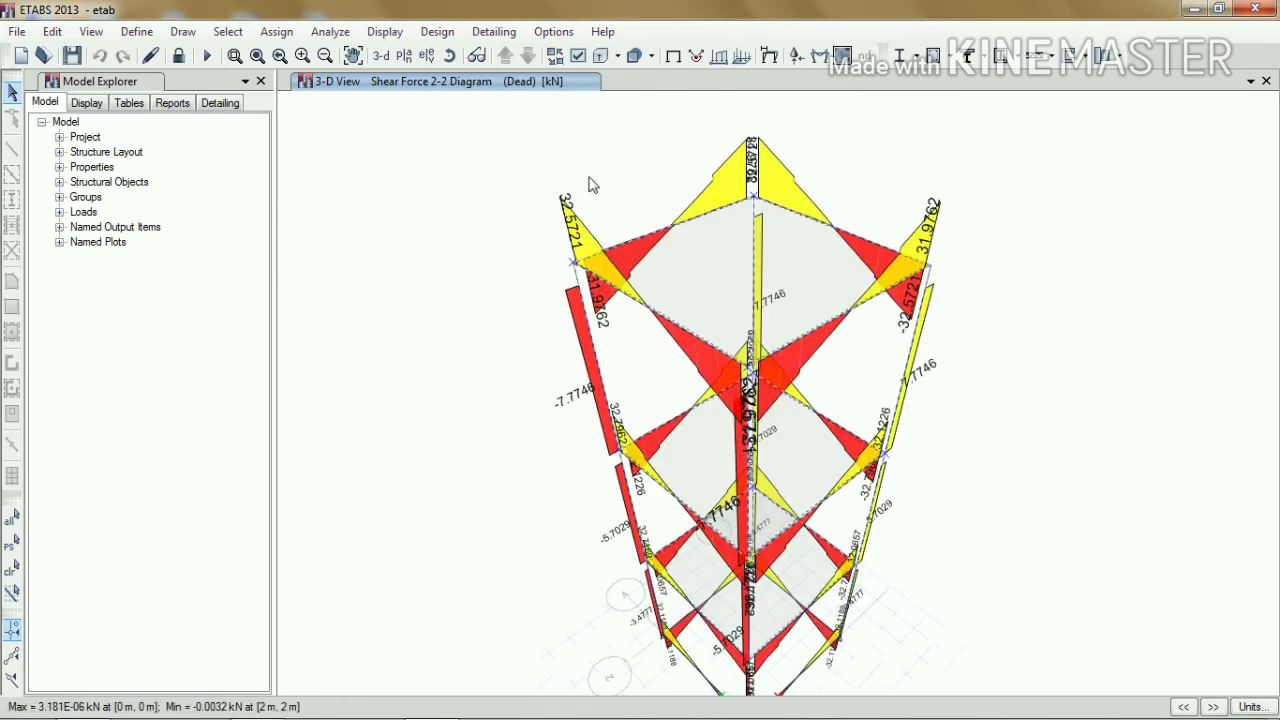
mouse_move(641, 212)
Plot the Axial Force diagram for the 1.5(DL+LL) load combination.
click(384, 32)
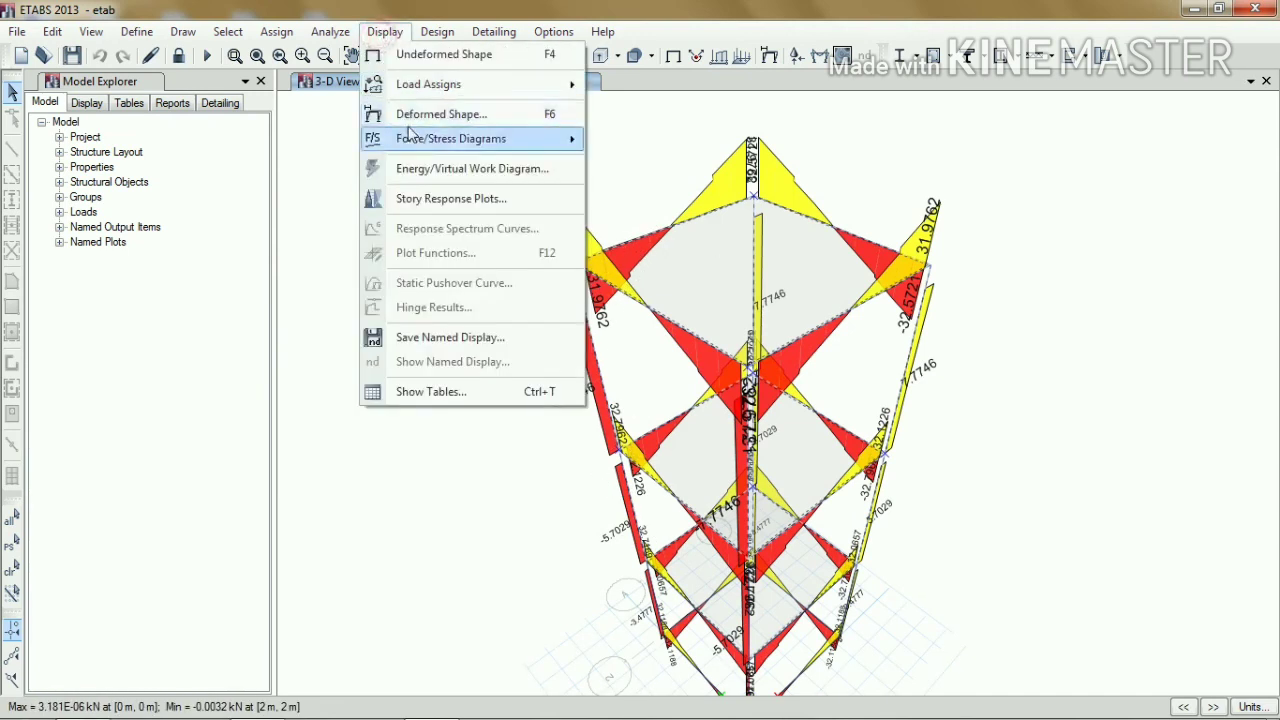
mouse_move(409, 136)
click(719, 204)
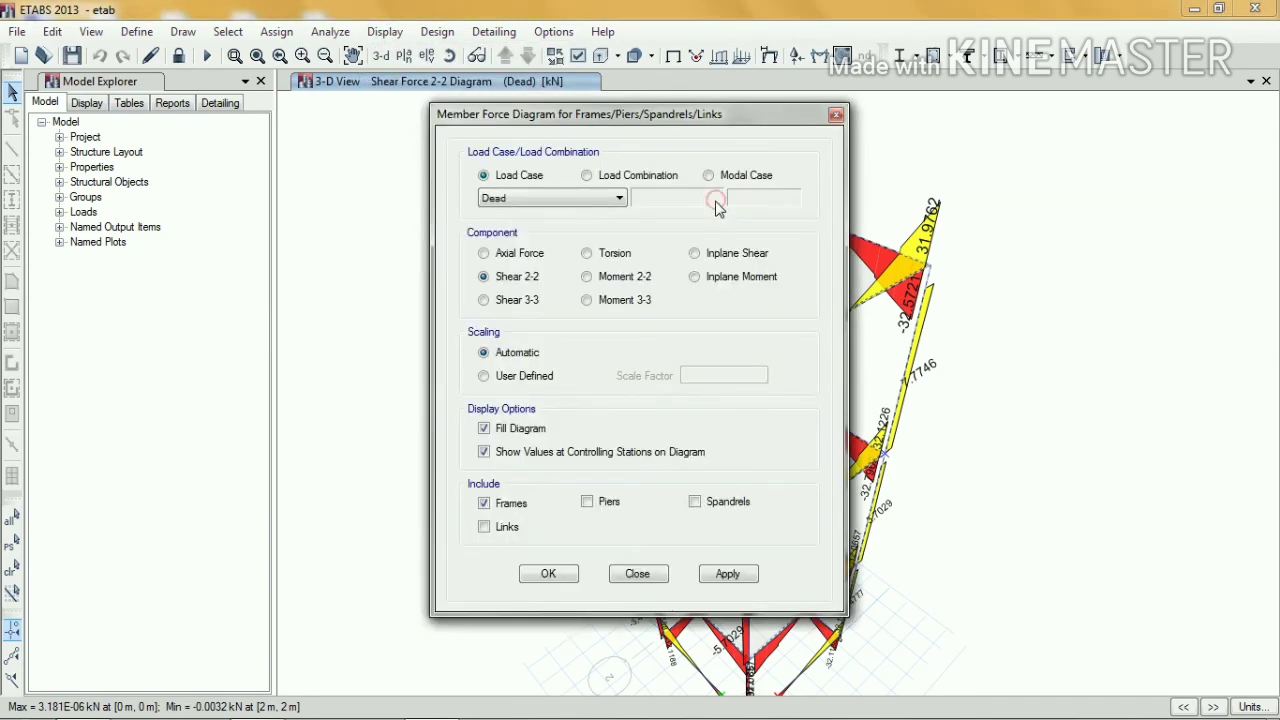
click(534, 258)
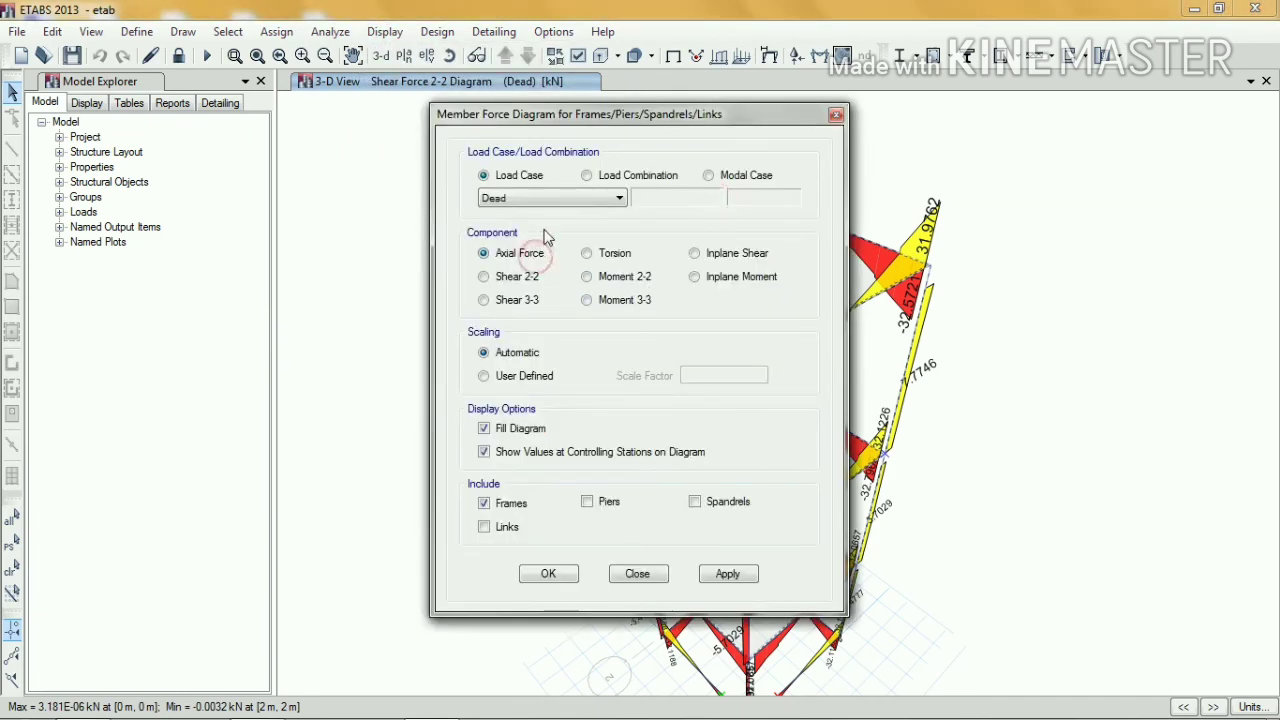
click(590, 177)
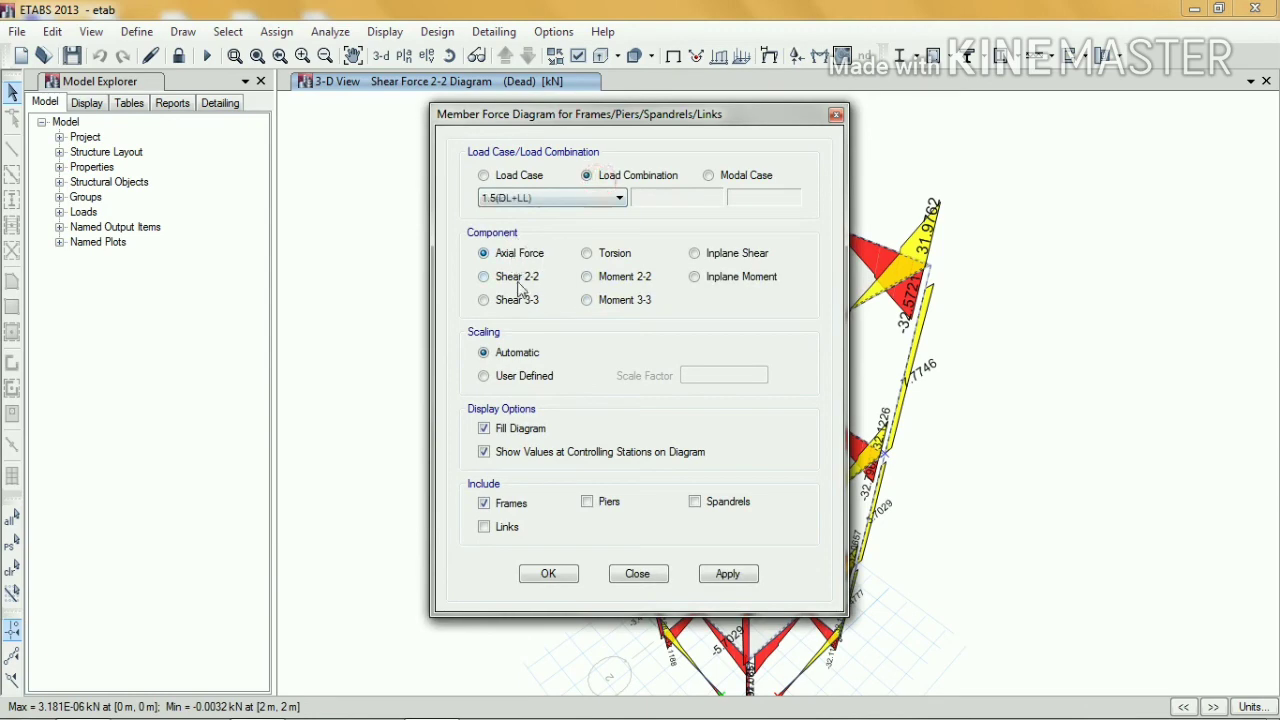
click(728, 574)
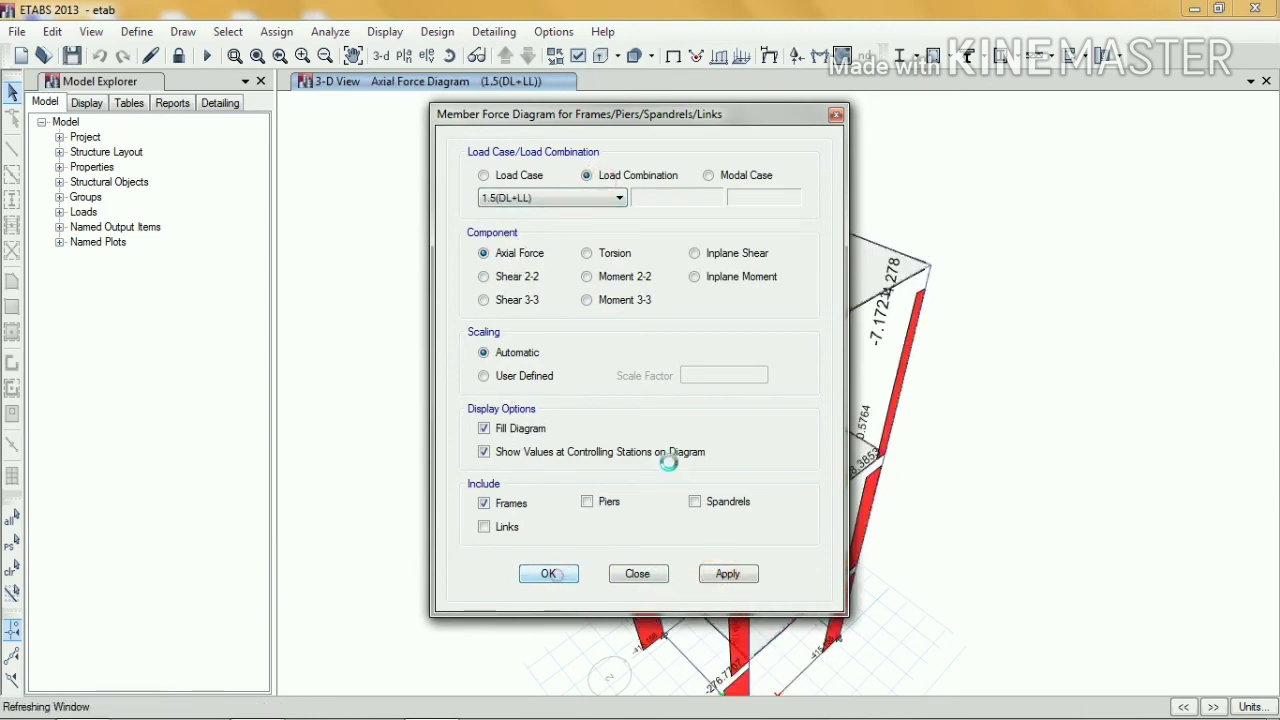
click(552, 574)
Rotate and zoom the view, select the lower middle column, and reopen the member force settings.
shift+middle_drag(614, 486, 654, 509)
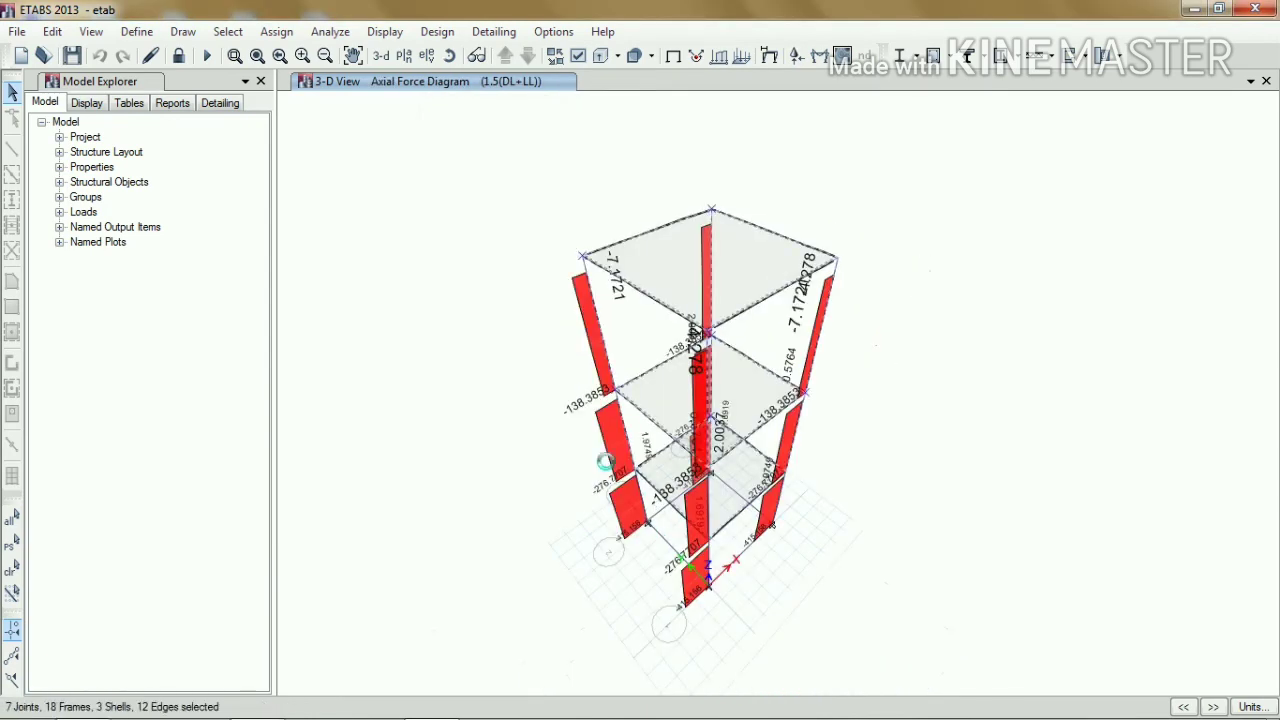
scroll(678, 625, up, 2)
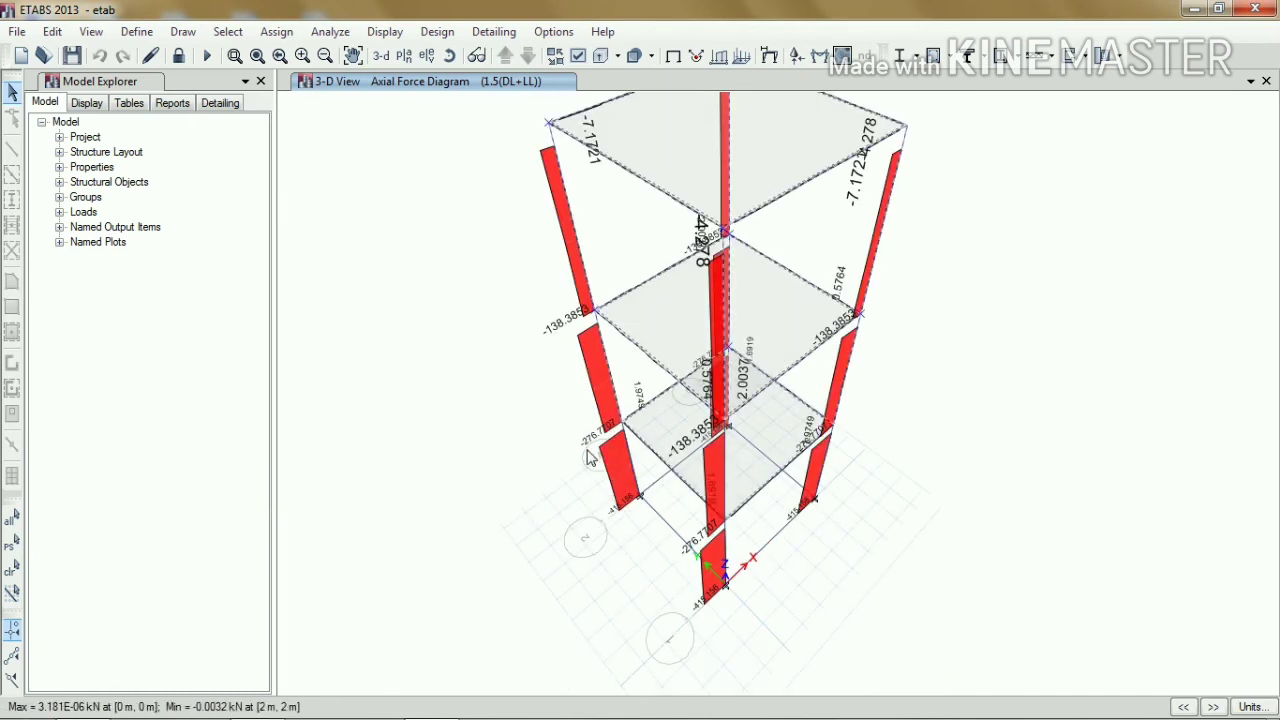
scroll(592, 410, down, 1)
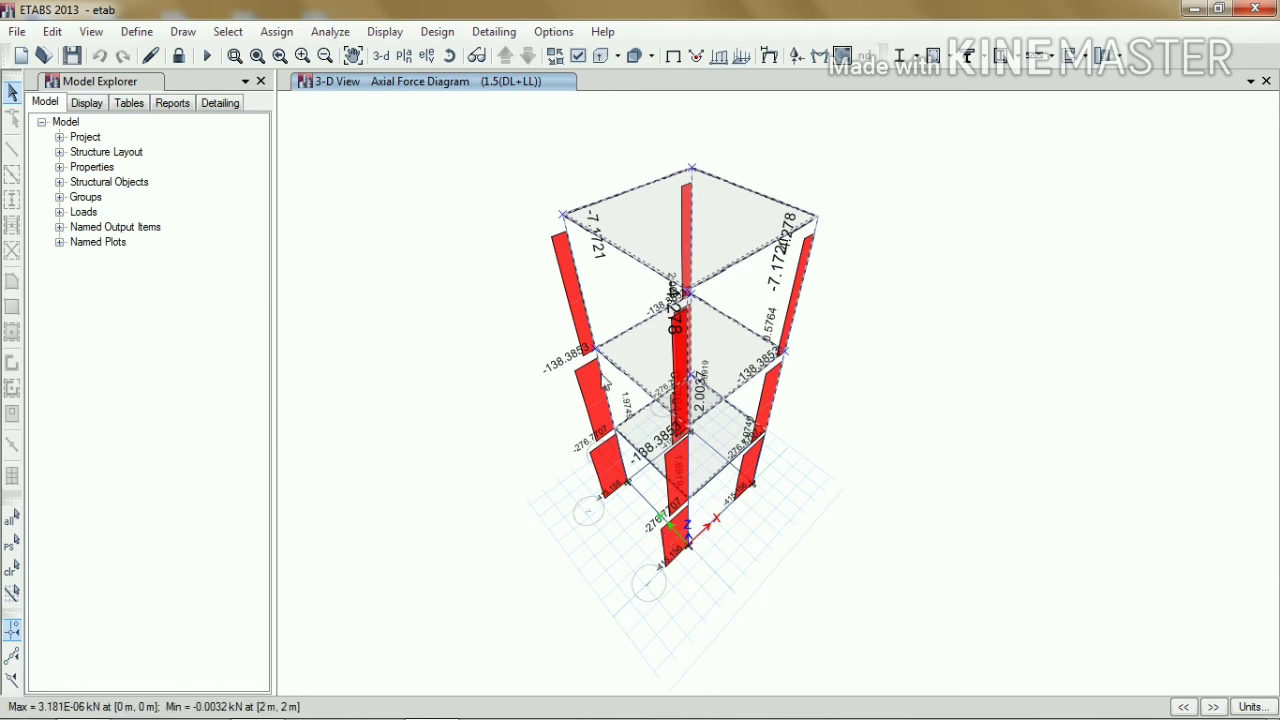
click(678, 470)
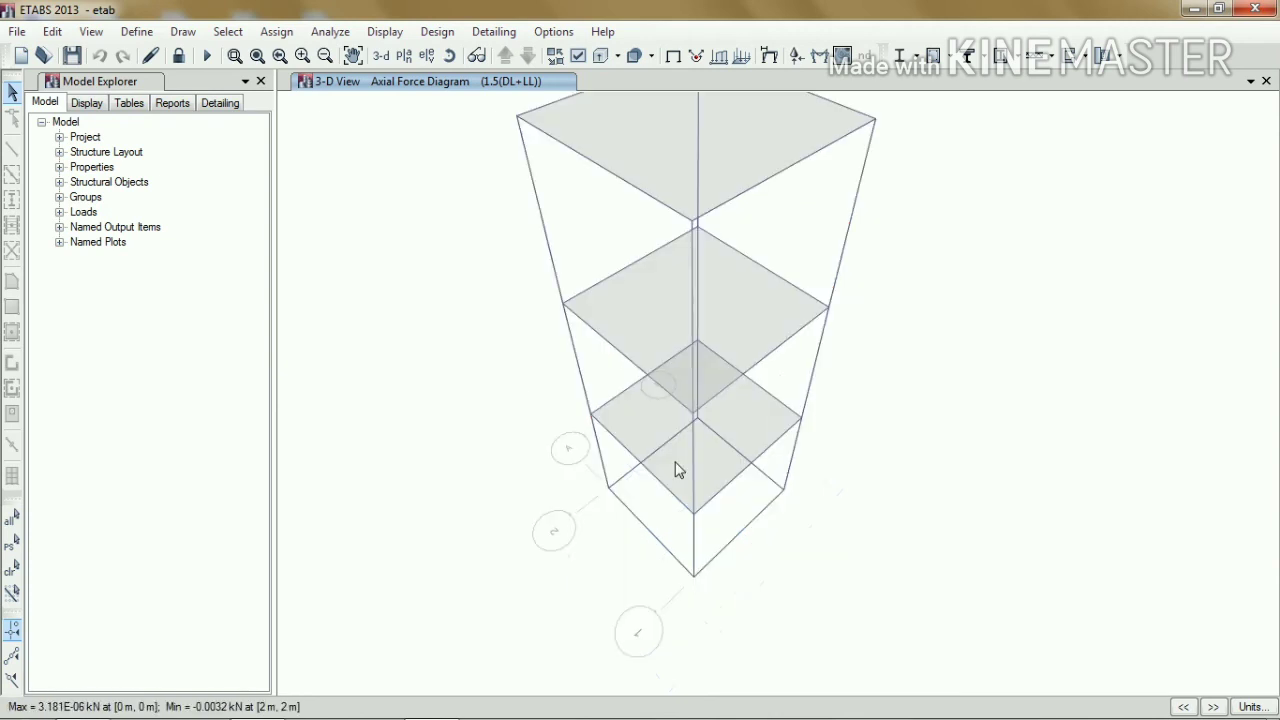
click(338, 38)
mouse_move(385, 38)
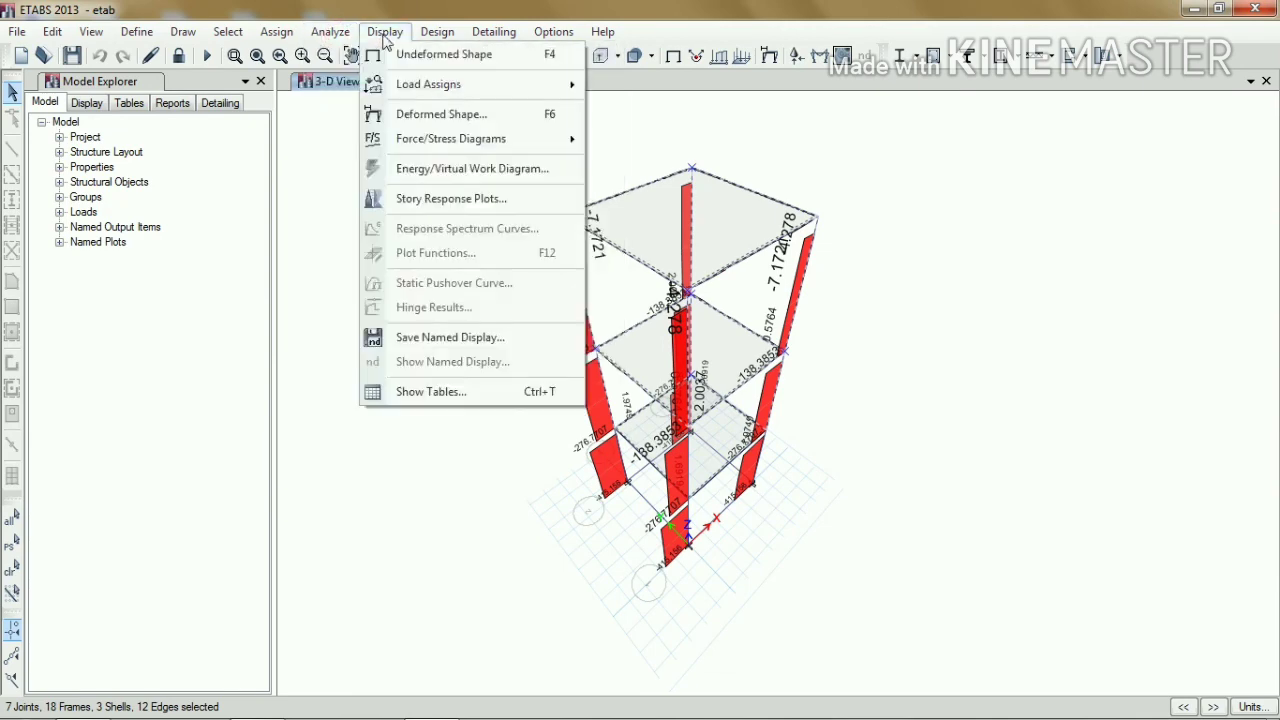
mouse_move(429, 143)
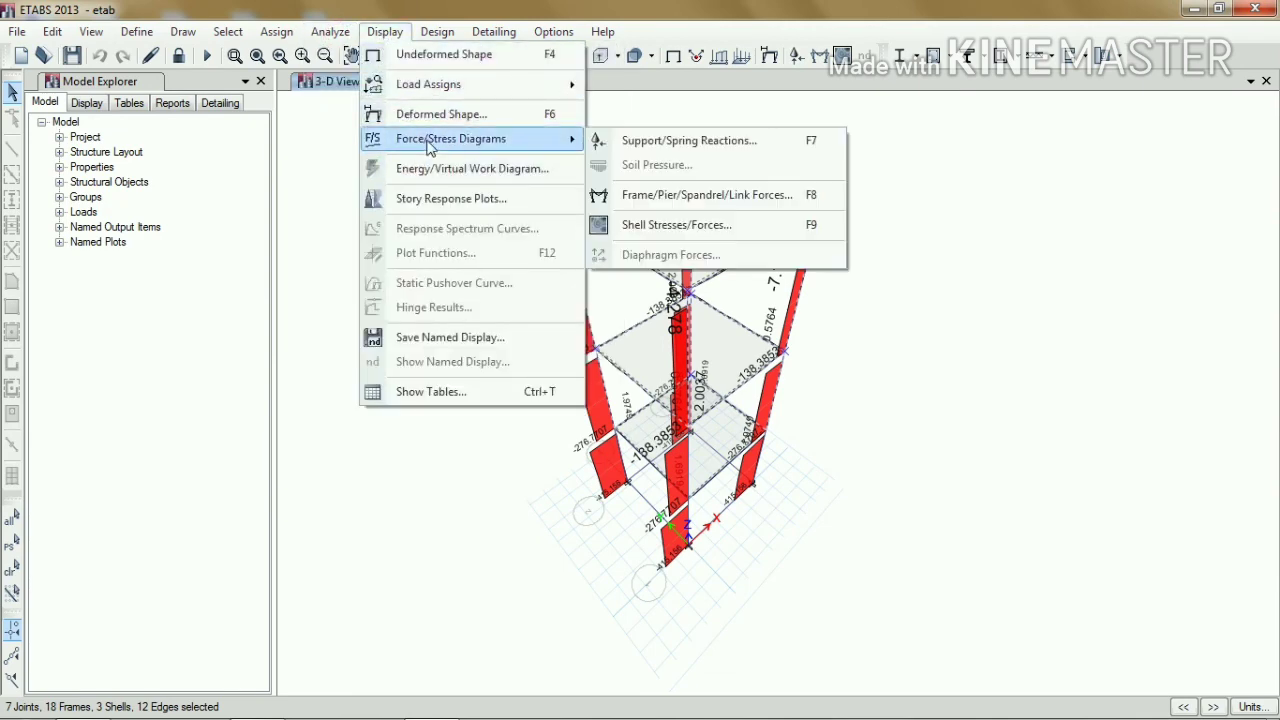
click(737, 197)
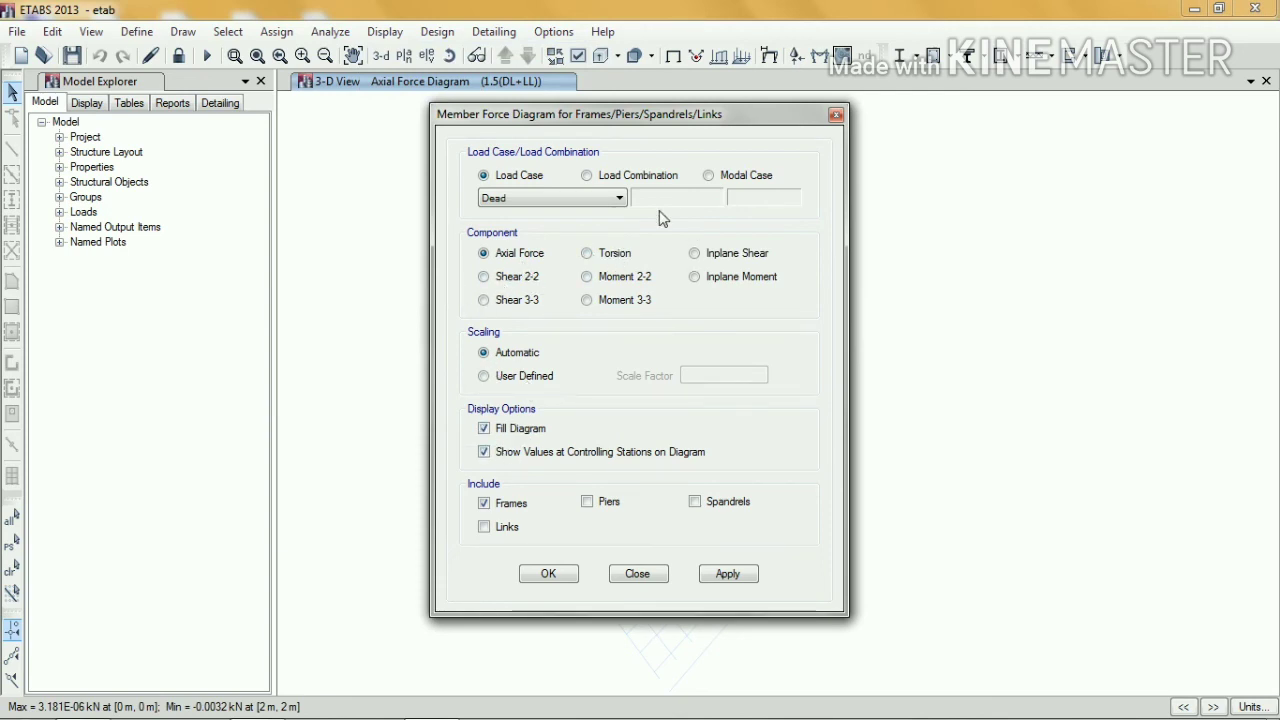
Redraw the axial force diagram with 1.5(DL+LL) selected and close the settings.
click(640, 180)
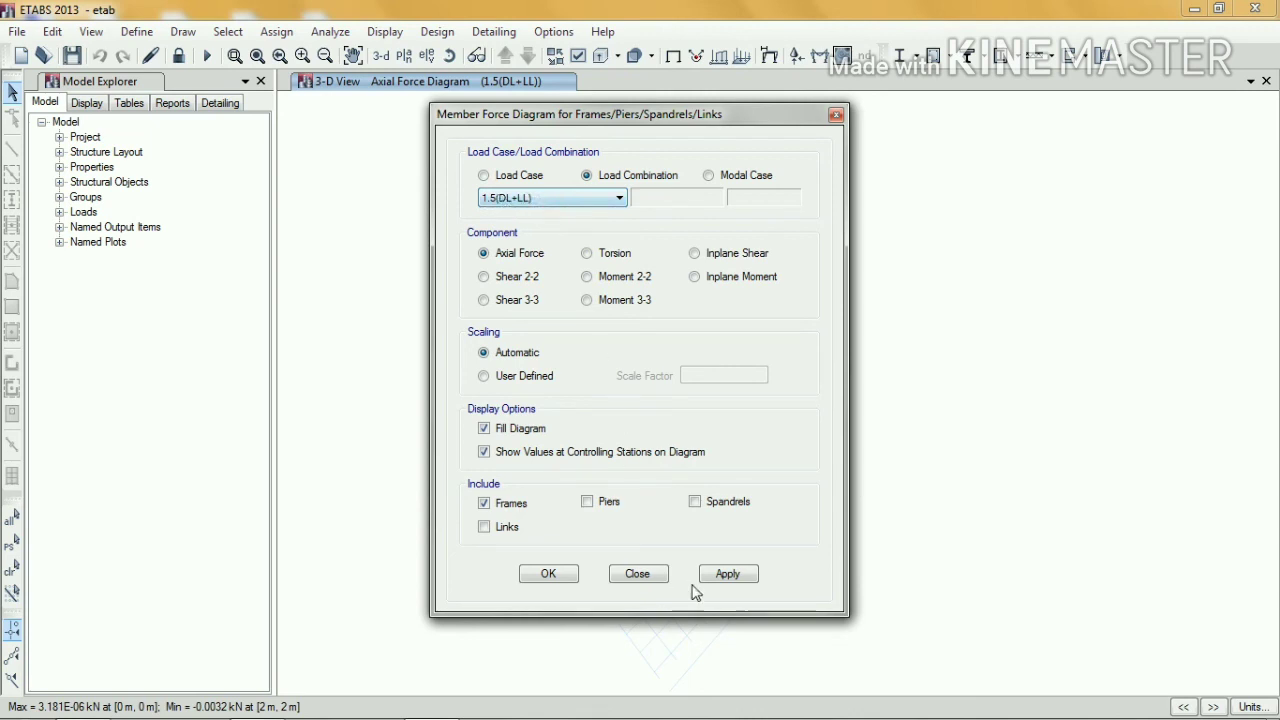
click(722, 577)
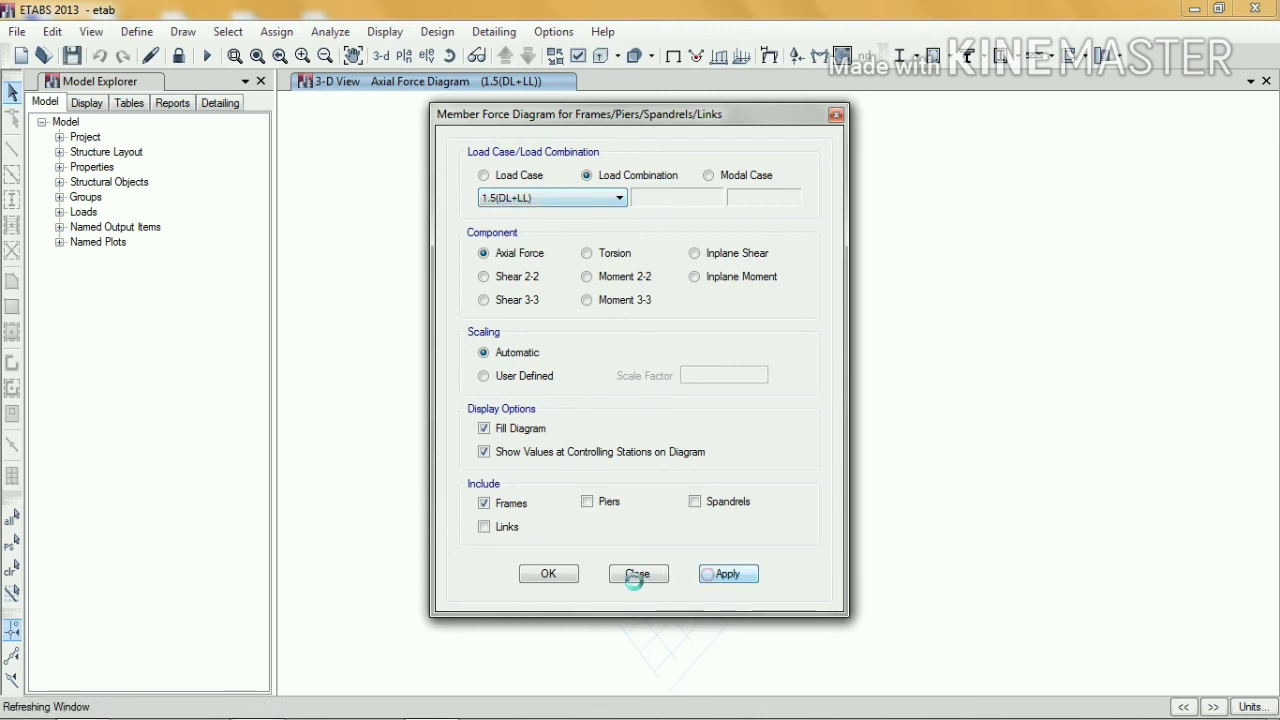
click(549, 574)
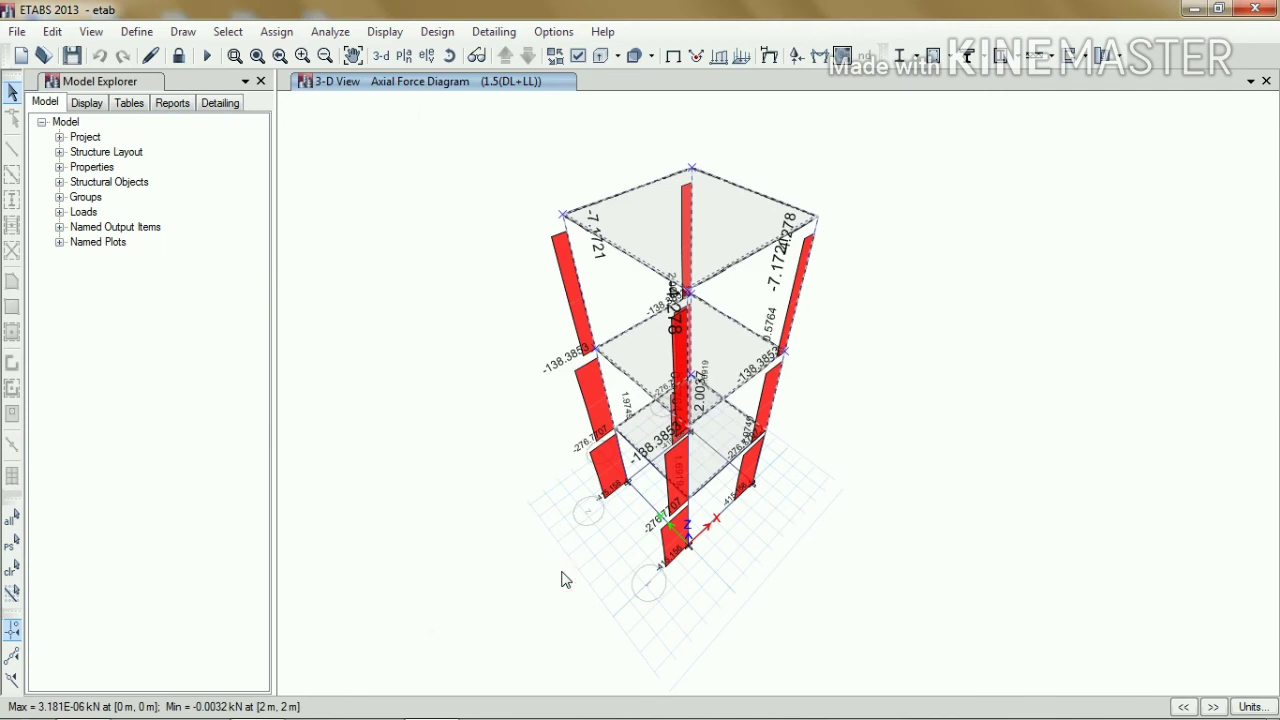